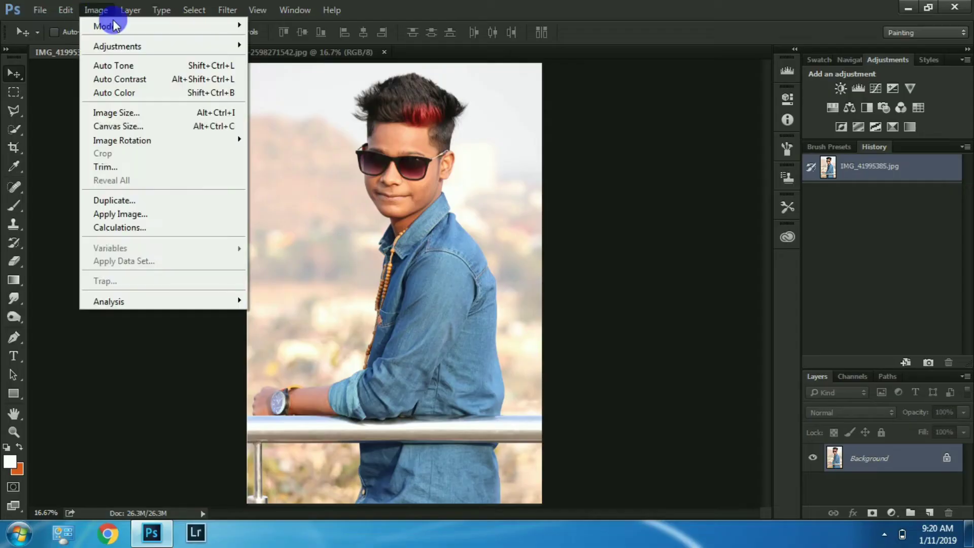
# Step: Apply a Shadows/Highlights adjustment to the portrait with the shadows amount at 35% and shadows tone at 37%
pyautogui.moveTo(126, 43)
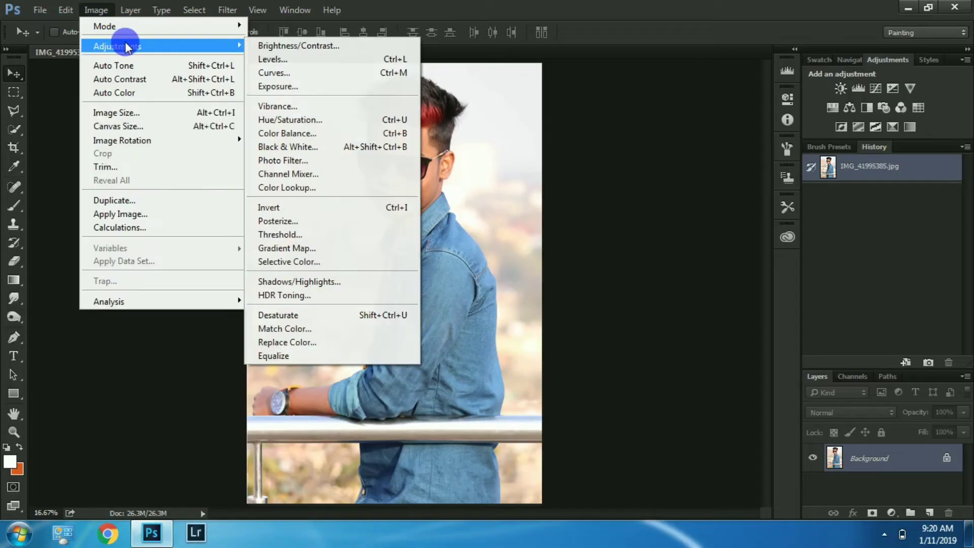
pyautogui.click(304, 279)
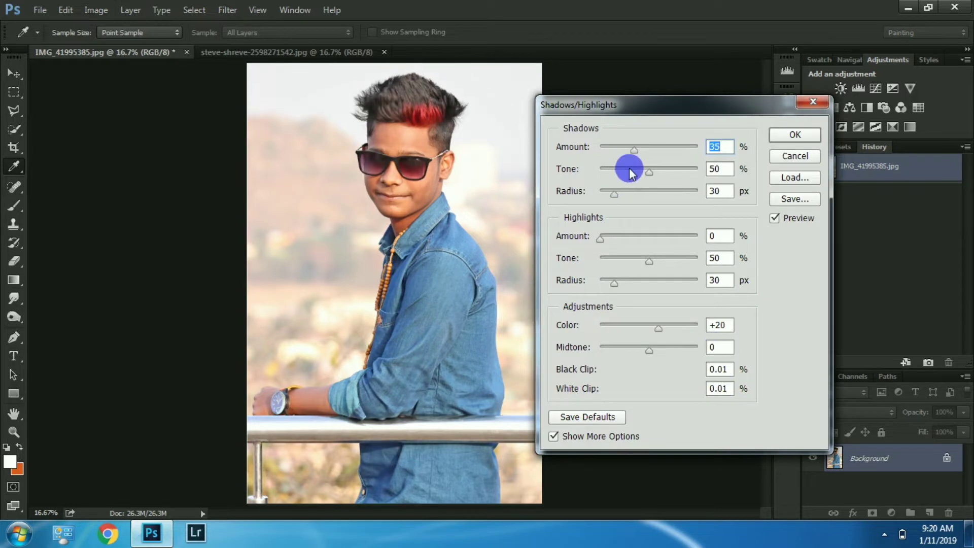
pyautogui.moveTo(629, 169); pyautogui.dragTo(636, 173)
pyautogui.click(635, 155)
pyautogui.click(791, 134)
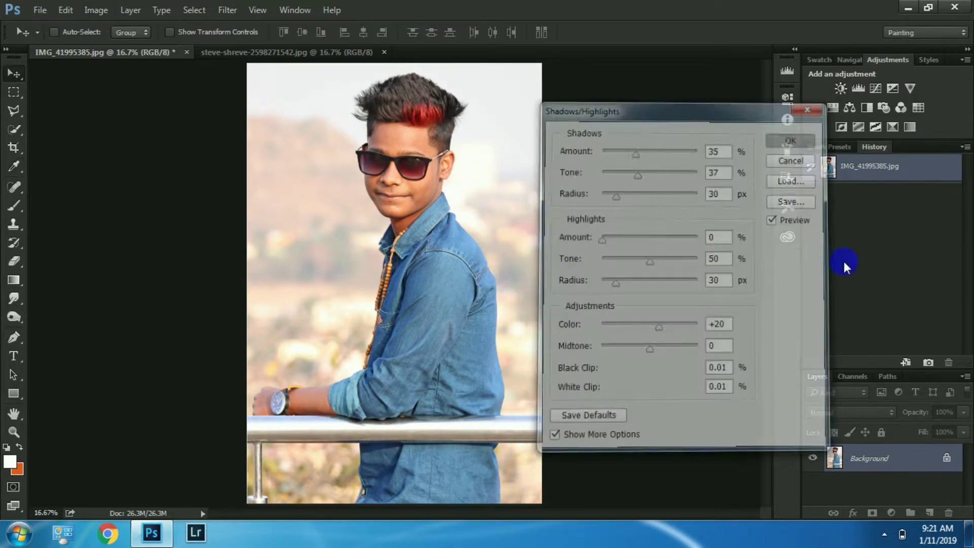
pyautogui.click(888, 538)
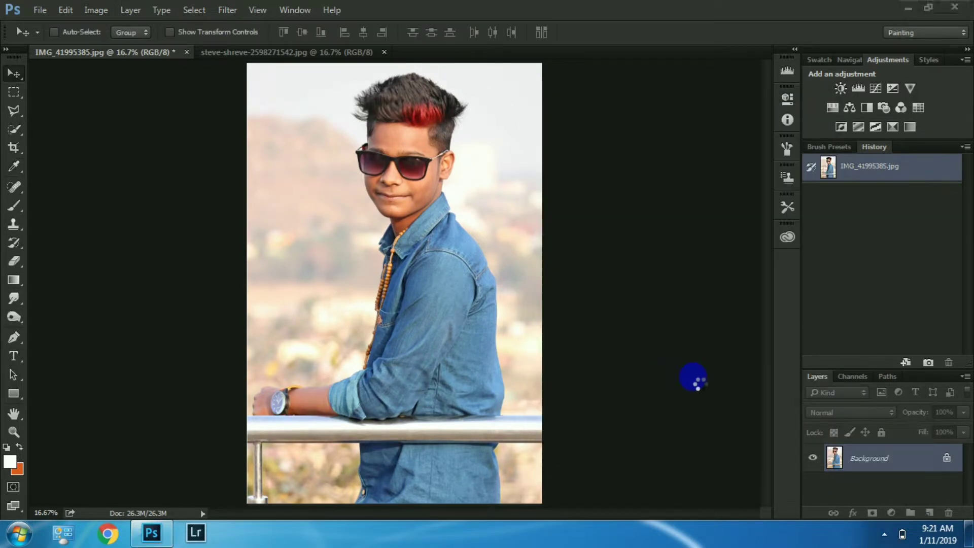
pyautogui.click(446, 279)
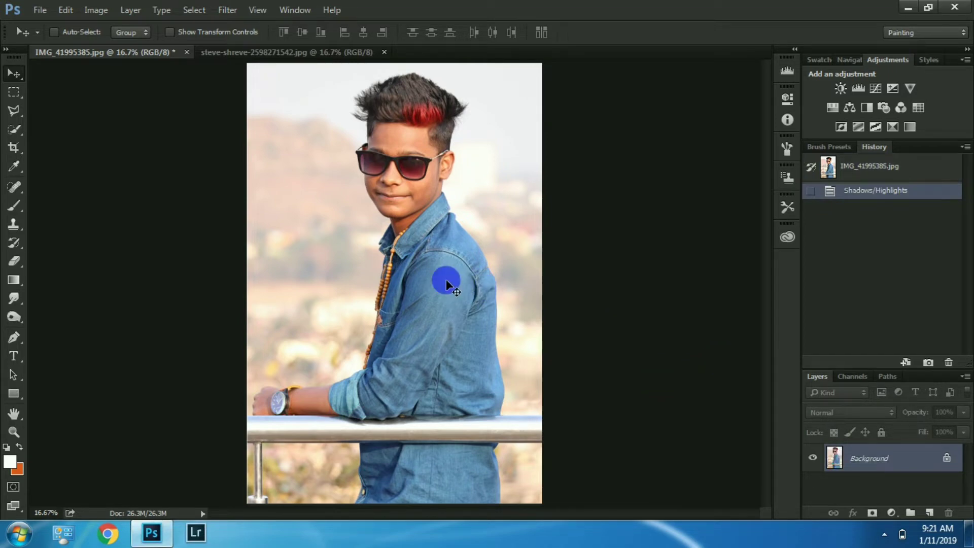
pyautogui.scroll(-1, 447, 274)
pyautogui.scroll(1, 447, 271)
# Step: Select the background above the railing on both sides of the man with the Quick Selection tool at brush size 70
pyautogui.click(13, 128)
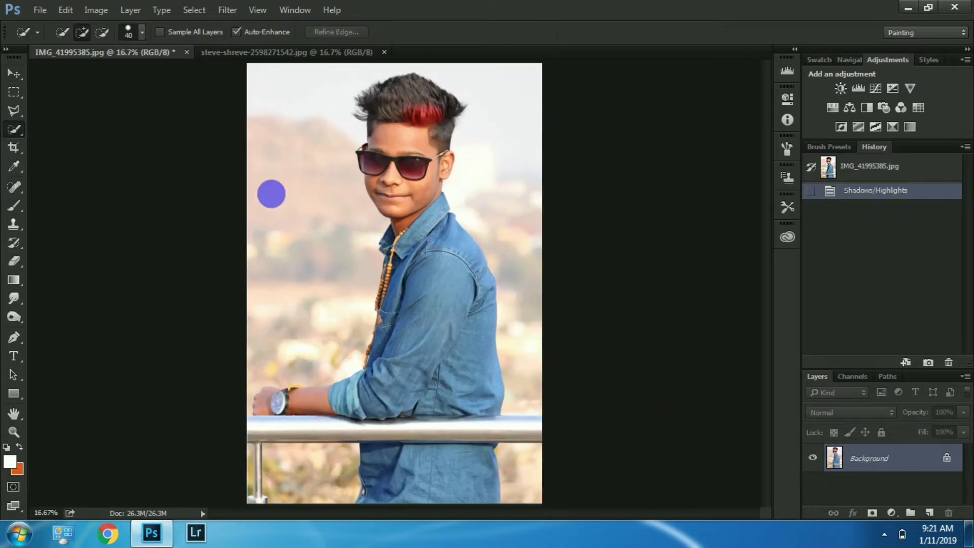
pyautogui.scroll(-1, 355, 214)
pyautogui.rightClick(15, 130)
pyautogui.click(46, 129)
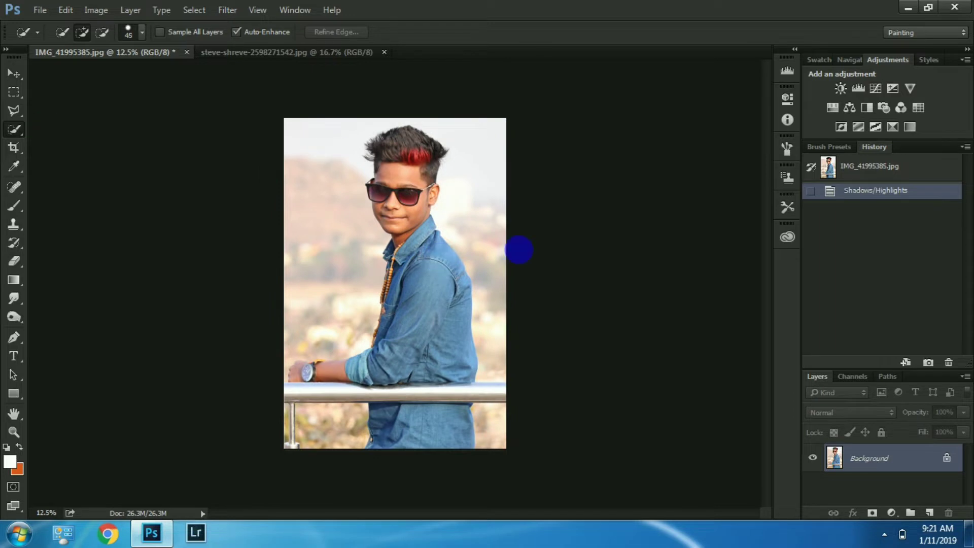
pyautogui.press(']')
pyautogui.press(']')
pyautogui.press(']')
pyautogui.moveTo(493, 356)
pyautogui.mouseDown()
pyautogui.moveTo(498, 283)
pyautogui.moveTo(476, 170)
pyautogui.moveTo(497, 239)
pyautogui.mouseUp()
pyautogui.click(304, 316)
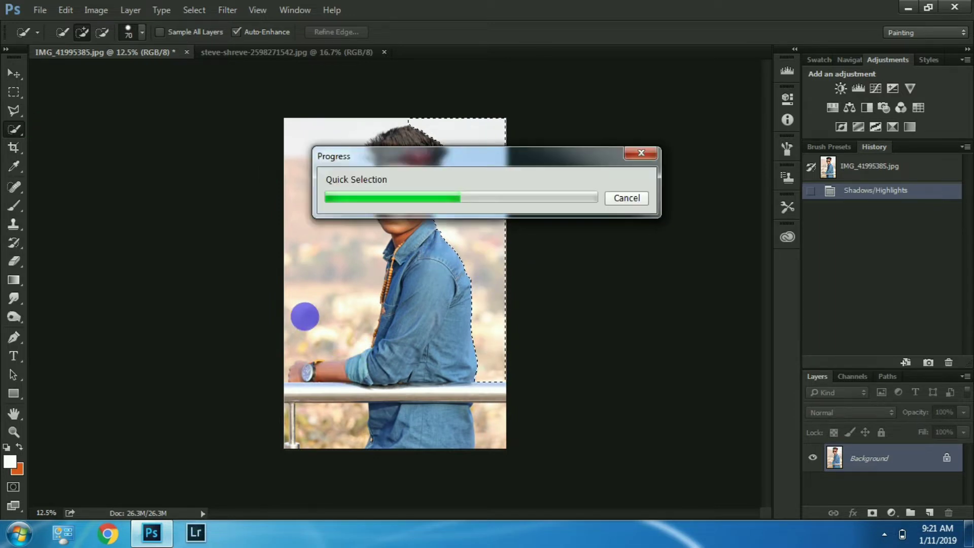
pyautogui.moveTo(303, 319); pyautogui.dragTo(326, 196)
pyautogui.moveTo(327, 296)
pyautogui.mouseDown()
pyautogui.moveTo(396, 252)
pyautogui.moveTo(365, 382)
pyautogui.moveTo(342, 374)
pyautogui.moveTo(356, 369)
pyautogui.mouseUp()
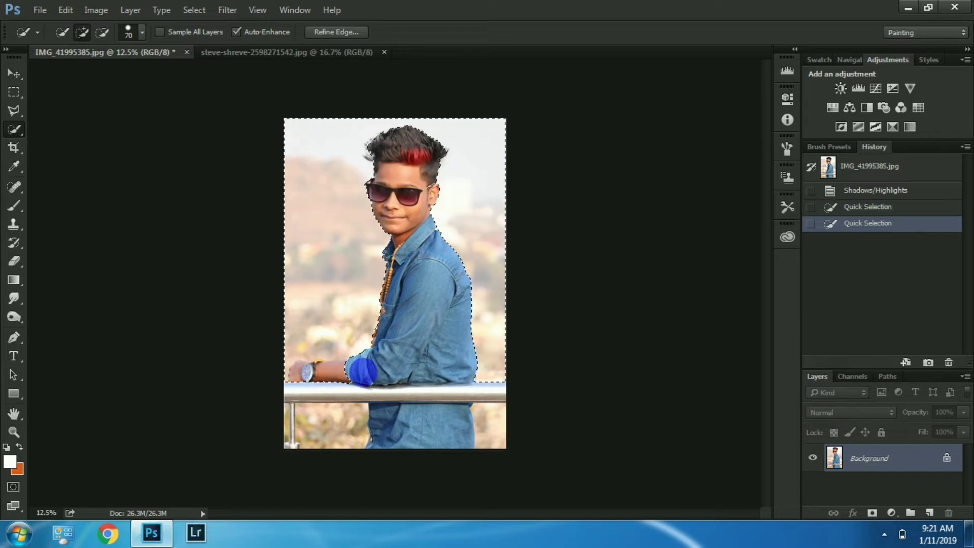
# Step: Subtract the forearm and hand from the selection with a size 60 brush, and add the background areas below the railing
pyautogui.press('[')
pyautogui.moveTo(356, 374); pyautogui.dragTo(305, 373)
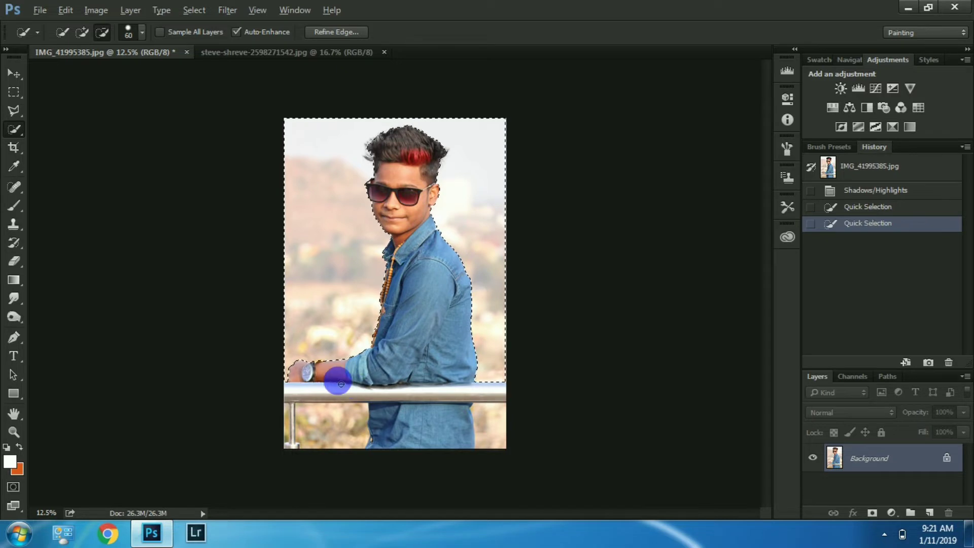
pyautogui.click(499, 419)
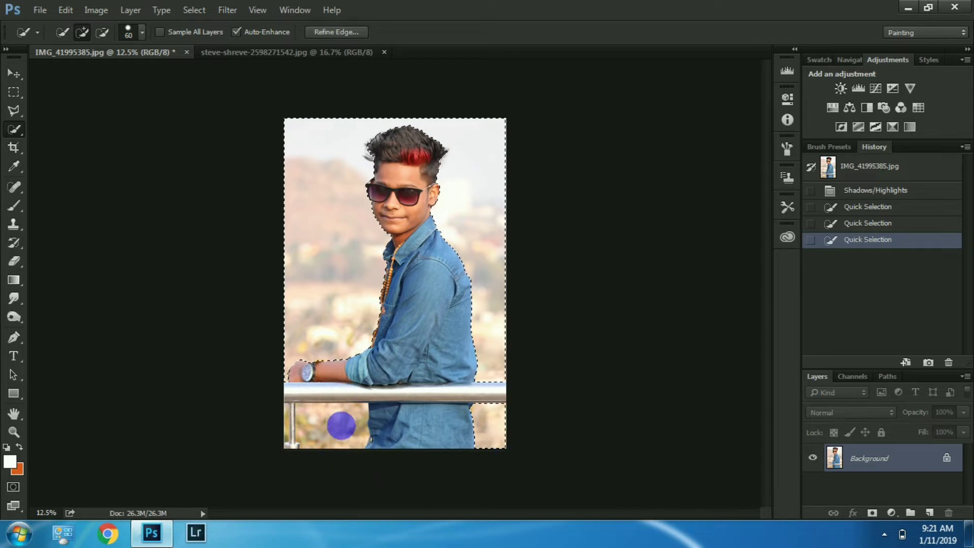
pyautogui.click(340, 425)
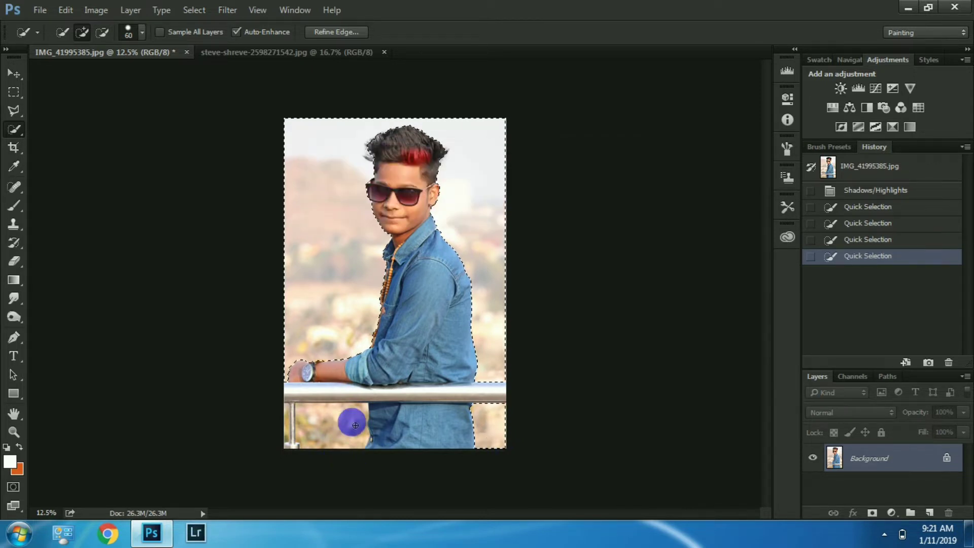
pyautogui.moveTo(355, 425)
pyautogui.mouseDown()
pyautogui.moveTo(308, 449)
pyautogui.moveTo(277, 422)
pyautogui.moveTo(349, 444)
pyautogui.moveTo(338, 439)
pyautogui.moveTo(392, 427)
pyautogui.moveTo(378, 409)
pyautogui.moveTo(390, 290)
pyautogui.mouseUp()
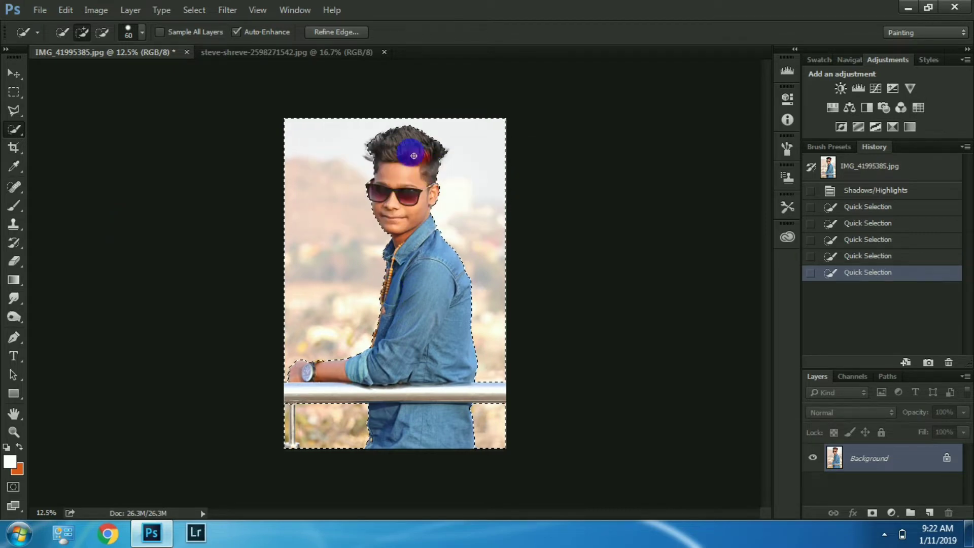
# Step: Invert the selection so that it covers the man and the railing
pyautogui.rightClick(434, 153)
pyautogui.click(472, 178)
pyautogui.hotkey('ctrl', '+')
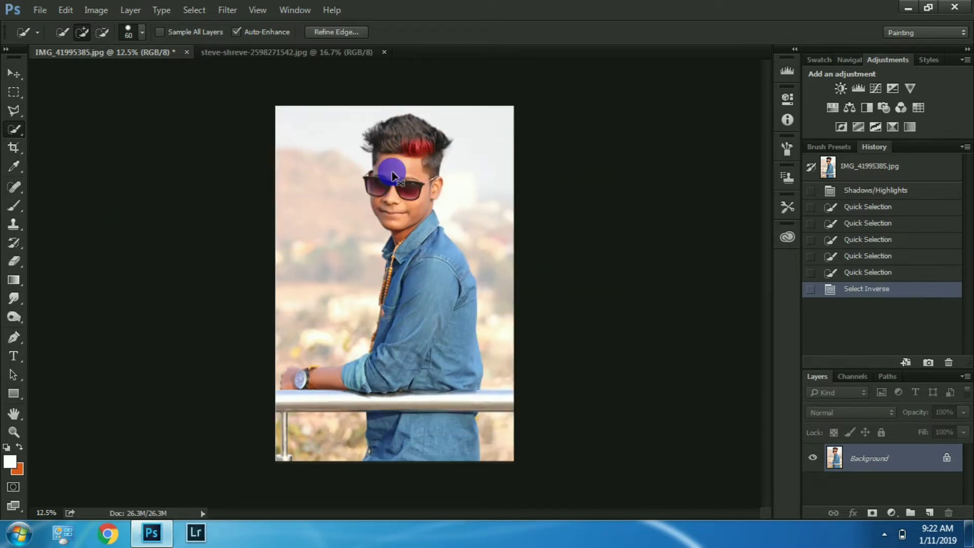
# Step: Refine the selection around the hair outline with the Refine Edge radius brush at size 70
pyautogui.click(337, 32)
pyautogui.hotkey('ctrl', '+')
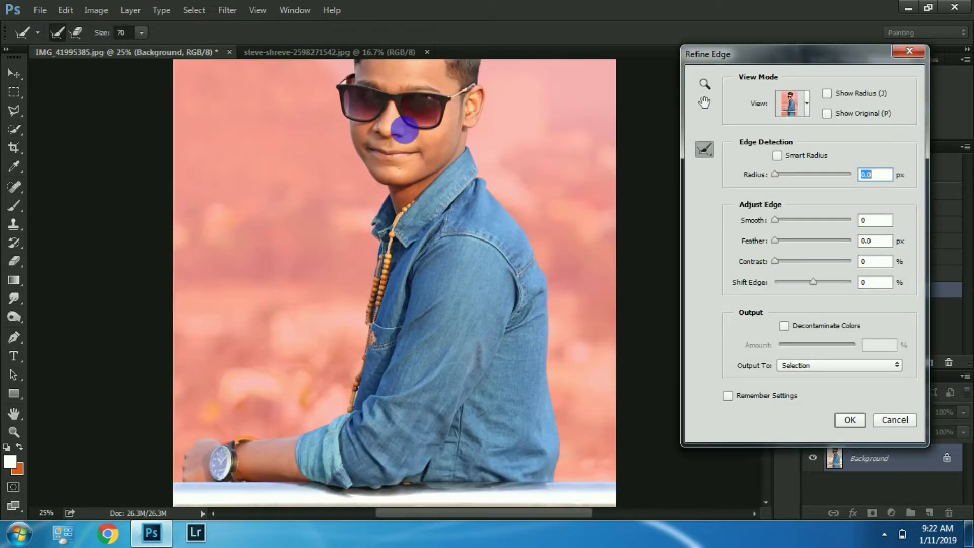
pyautogui.moveTo(405, 128); pyautogui.dragTo(427, 323)
pyautogui.hotkey('ctrl', '+')
pyautogui.hotkey('ctrl', '+')
pyautogui.hotkey('ctrl', '+')
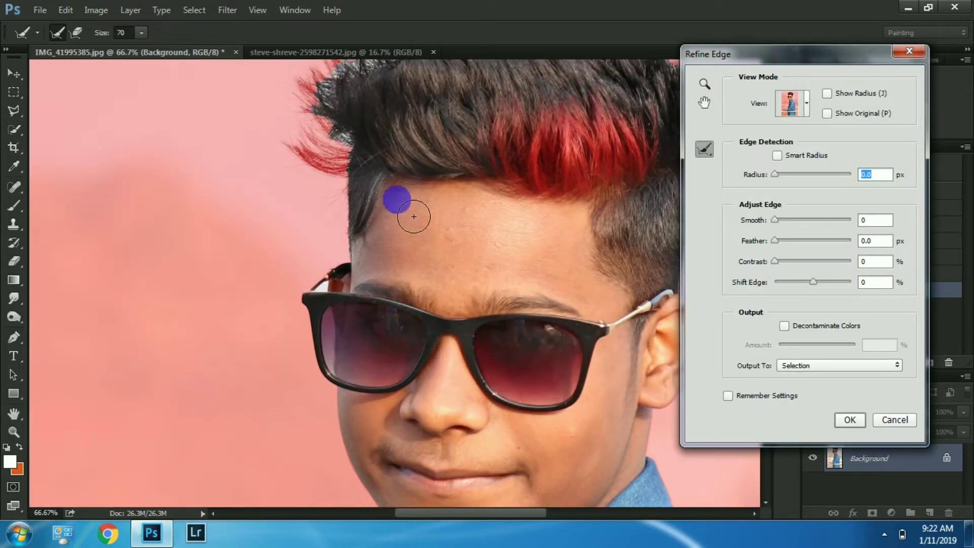
pyautogui.moveTo(392, 183)
pyautogui.mouseDown()
pyautogui.moveTo(429, 276)
pyautogui.moveTo(373, 274)
pyautogui.moveTo(365, 243)
pyautogui.moveTo(362, 281)
pyautogui.moveTo(395, 291)
pyautogui.moveTo(355, 262)
pyautogui.moveTo(368, 224)
pyautogui.moveTo(394, 179)
pyautogui.moveTo(459, 139)
pyautogui.moveTo(519, 114)
pyautogui.moveTo(594, 108)
pyautogui.moveTo(687, 151)
pyautogui.moveTo(552, 190)
pyautogui.moveTo(576, 159)
pyautogui.moveTo(596, 158)
pyautogui.moveTo(412, 191)
pyautogui.mouseUp()
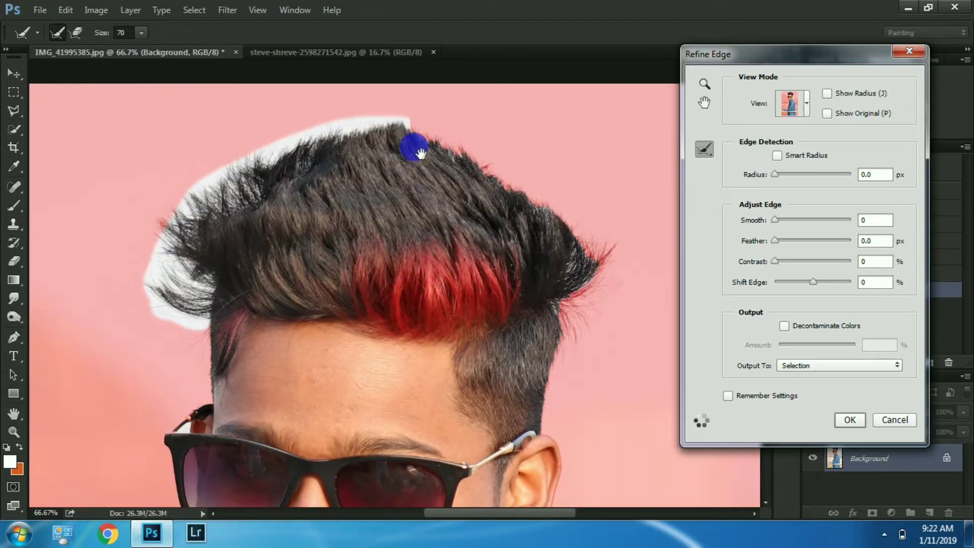
pyautogui.moveTo(421, 152)
pyautogui.mouseDown()
pyautogui.moveTo(487, 179)
pyautogui.moveTo(453, 160)
pyautogui.moveTo(607, 272)
pyautogui.moveTo(614, 295)
pyautogui.moveTo(580, 321)
pyautogui.moveTo(549, 441)
pyautogui.moveTo(541, 372)
pyautogui.moveTo(617, 269)
pyautogui.mouseUp()
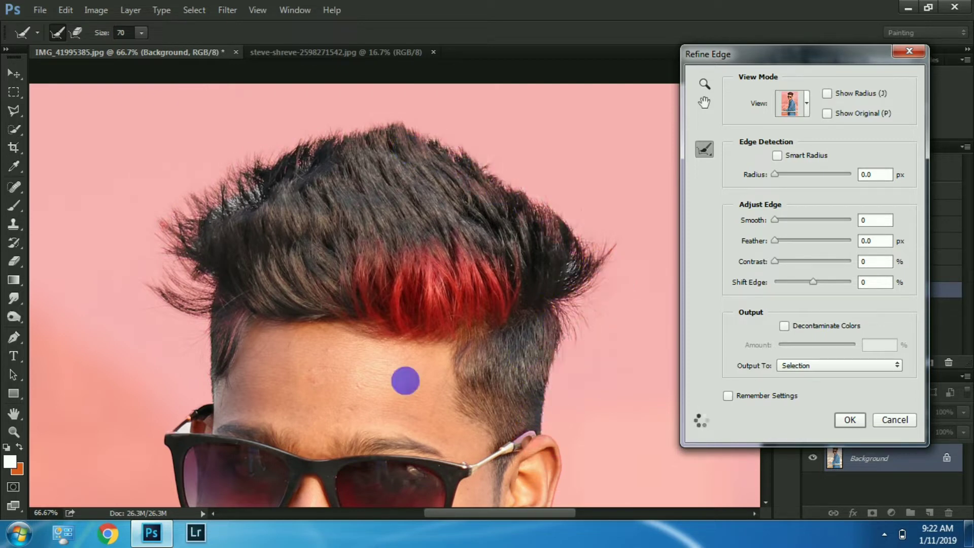
# Step: Examine the selection edge along the face, collar, bead necklace, sleeve and watch hand, and the whole cutout
pyautogui.moveTo(230, 423); pyautogui.dragTo(327, 257)
pyautogui.moveTo(249, 351); pyautogui.dragTo(312, 215)
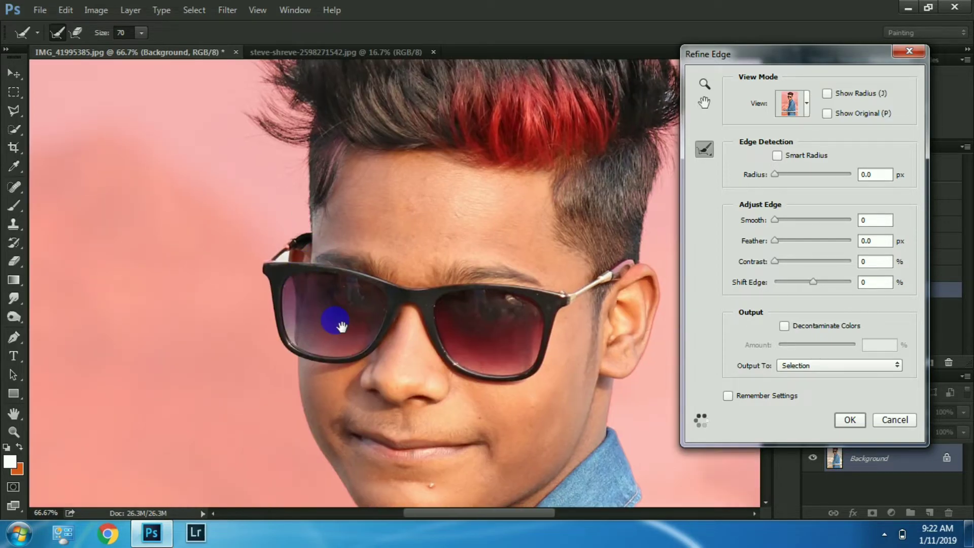
pyautogui.moveTo(346, 441); pyautogui.dragTo(426, 115)
pyautogui.moveTo(365, 421); pyautogui.dragTo(348, 404)
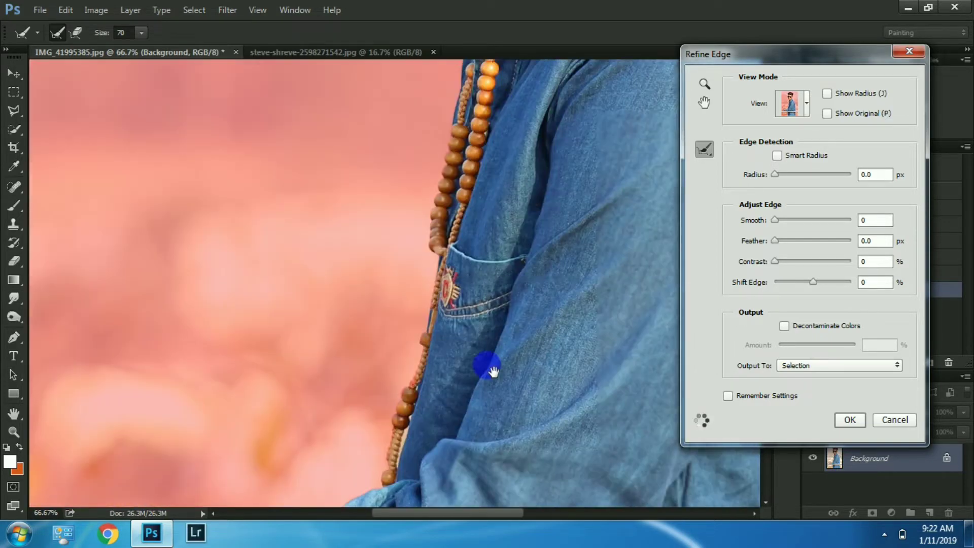
pyautogui.moveTo(461, 174); pyautogui.dragTo(481, 341)
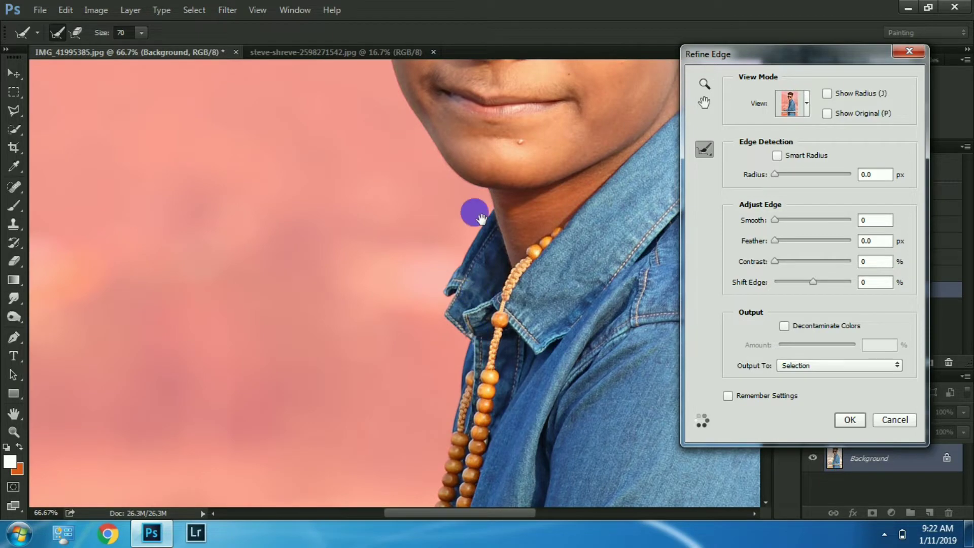
pyautogui.moveTo(451, 473); pyautogui.dragTo(470, 203)
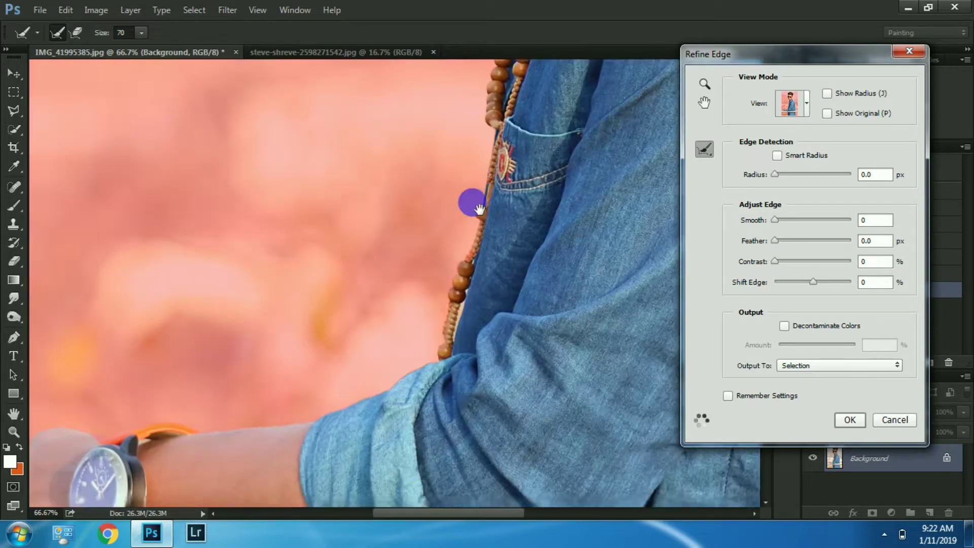
pyautogui.moveTo(150, 280)
pyautogui.mouseDown()
pyautogui.moveTo(281, 280)
pyautogui.moveTo(261, 326)
pyautogui.moveTo(249, 276)
pyautogui.moveTo(350, 270)
pyautogui.moveTo(316, 288)
pyautogui.moveTo(378, 261)
pyautogui.mouseUp()
pyautogui.press('[')
pyautogui.press('[')
pyautogui.press('[')
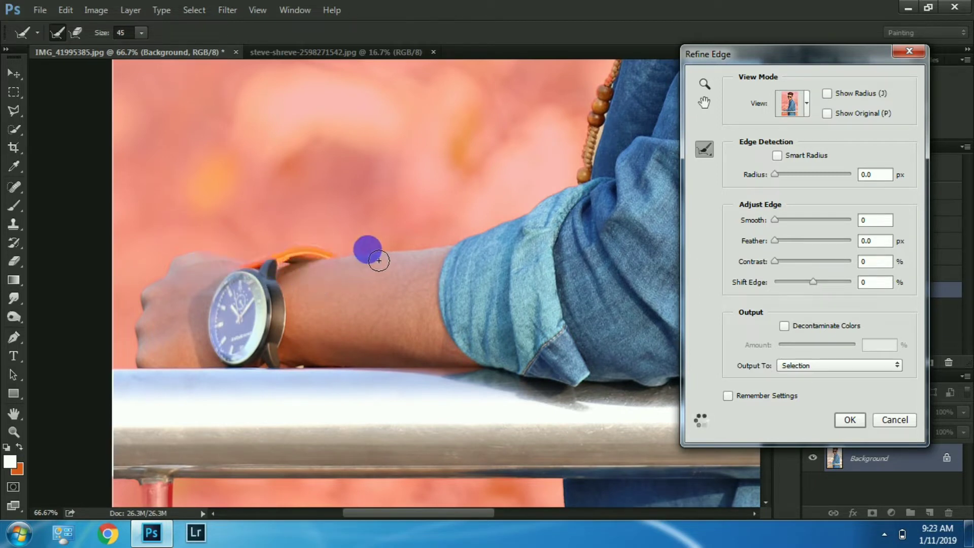
pyautogui.hotkey('ctrl', '-')
pyautogui.moveTo(496, 263); pyautogui.dragTo(396, 490)
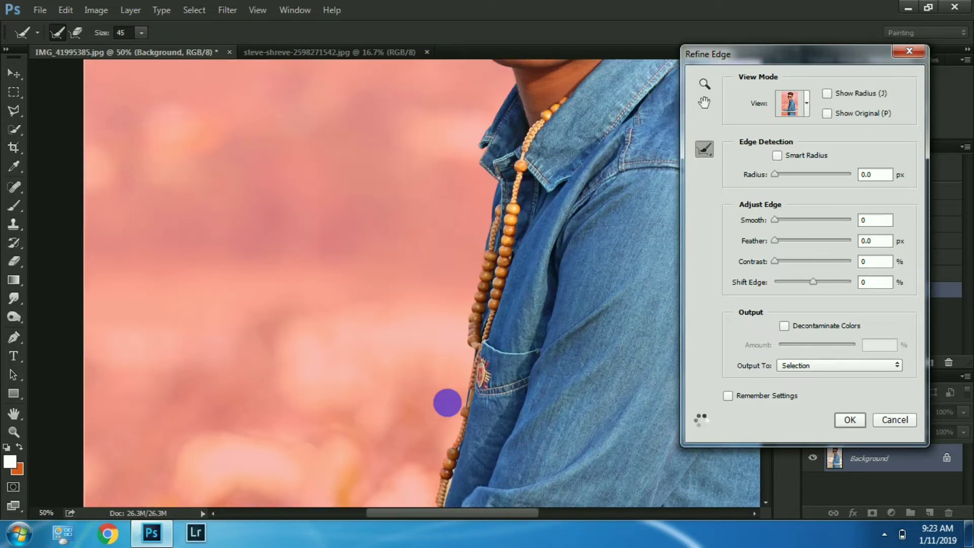
pyautogui.hotkey('ctrl', '-')
pyautogui.hotkey('ctrl', '-')
pyautogui.hotkey('ctrl', '-')
pyautogui.hotkey('ctrl', '-')
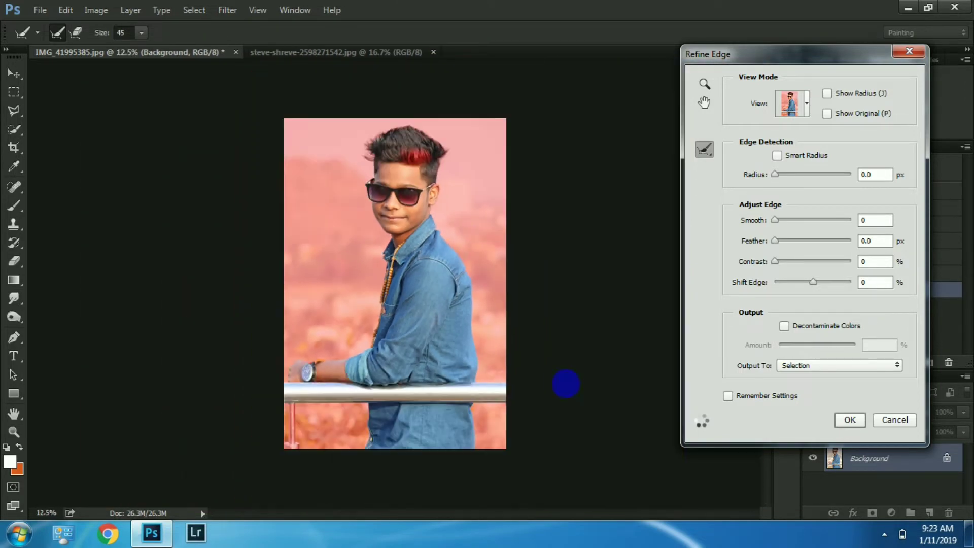
pyautogui.hotkey('ctrl', '+')
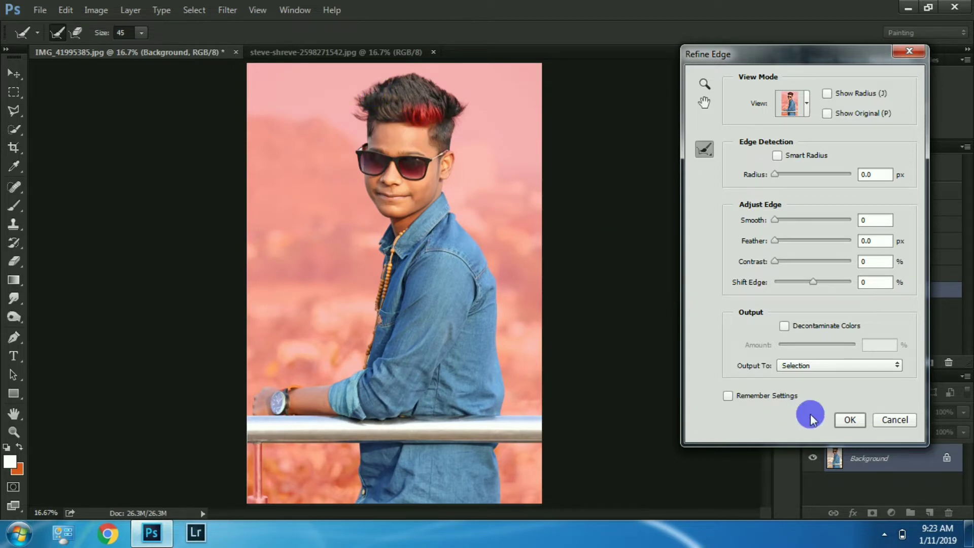
# Step: Accept the edge refinement and cut out the man and railing by adding a layer mask and applying it to the layer
pyautogui.click(849, 419)
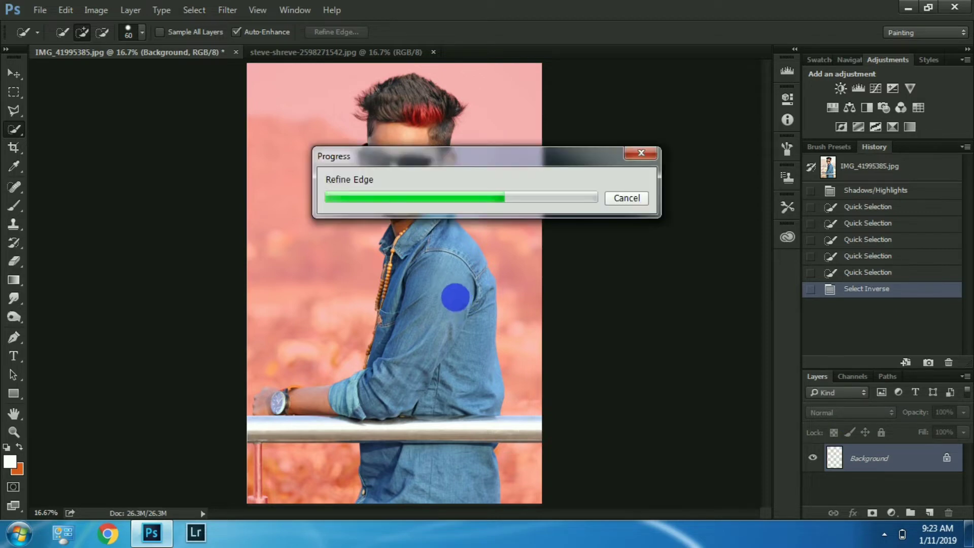
pyautogui.click(872, 513)
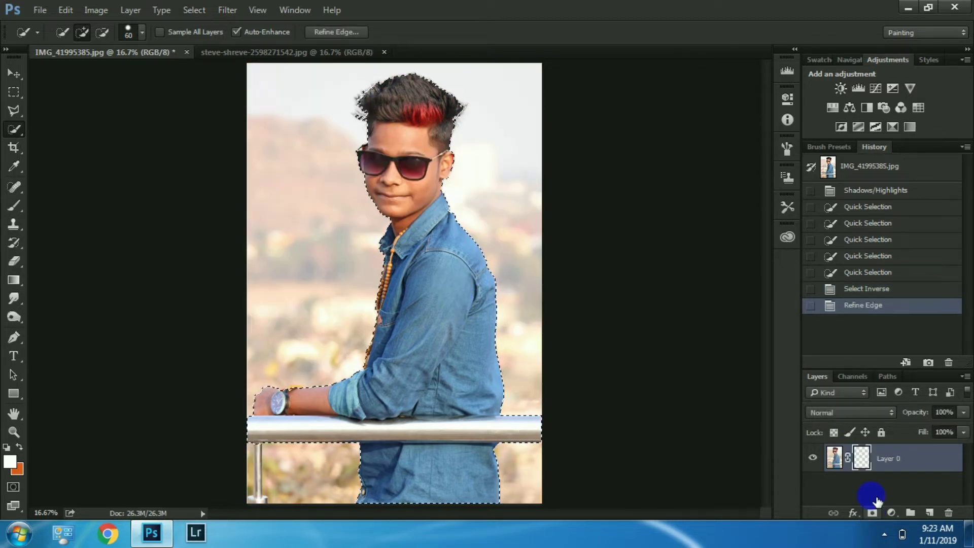
pyautogui.click(868, 459)
pyautogui.rightClick(869, 459)
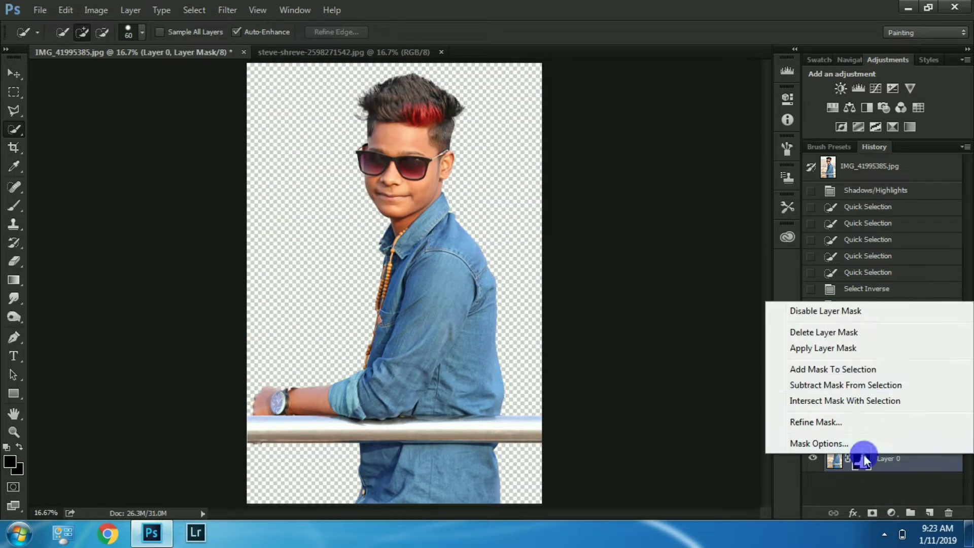
pyautogui.click(844, 346)
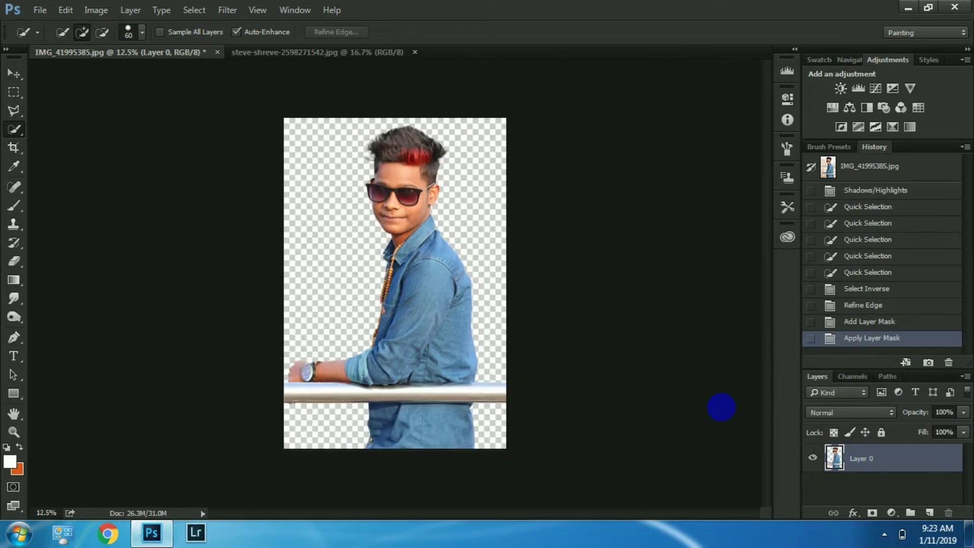
# Step: Open WWQE.jpg and bring its Ferris wheel image into the IMG_41995385.jpg document as a new layer
pyautogui.click(38, 11)
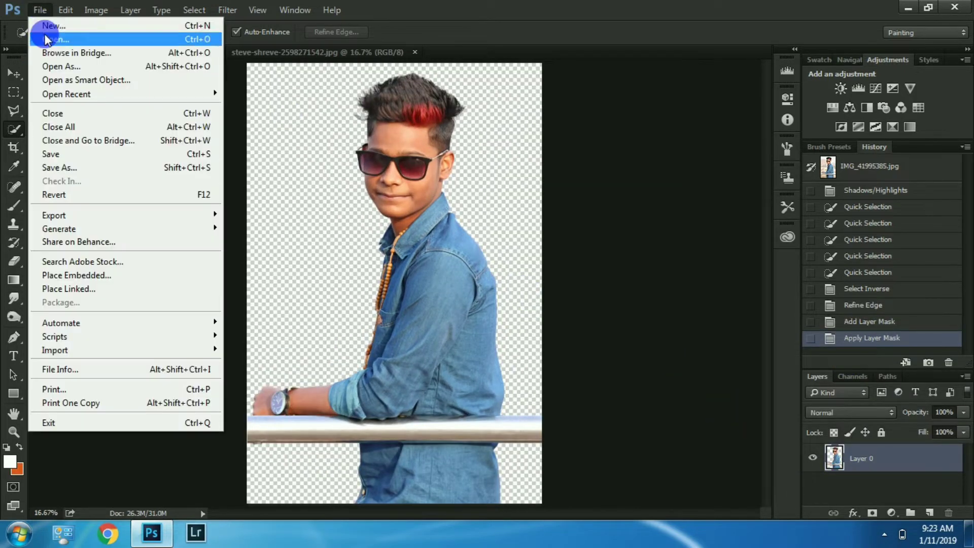
pyautogui.click(44, 34)
pyautogui.doubleClick(390, 127)
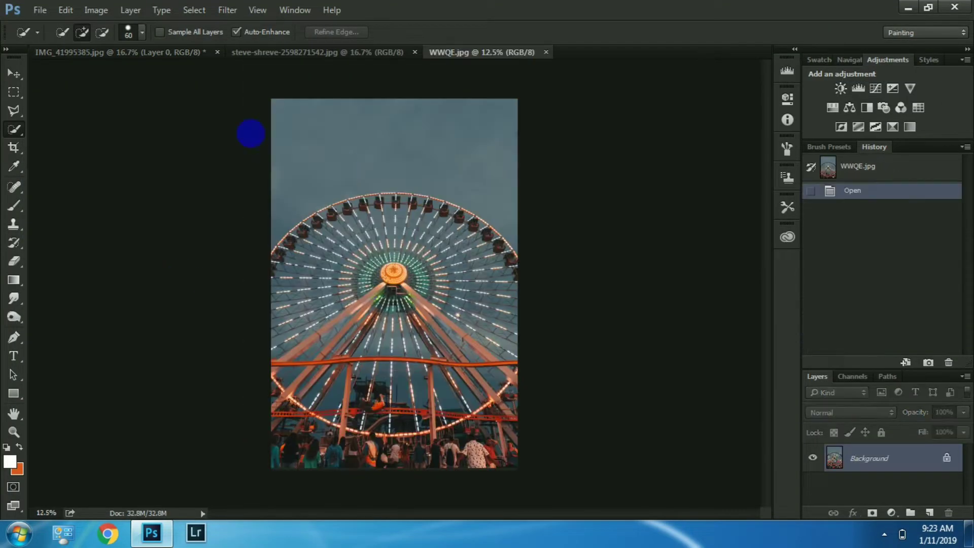
pyautogui.click(10, 73)
pyautogui.moveTo(401, 200); pyautogui.dragTo(449, 195)
pyautogui.hotkey('ctrl', '-')
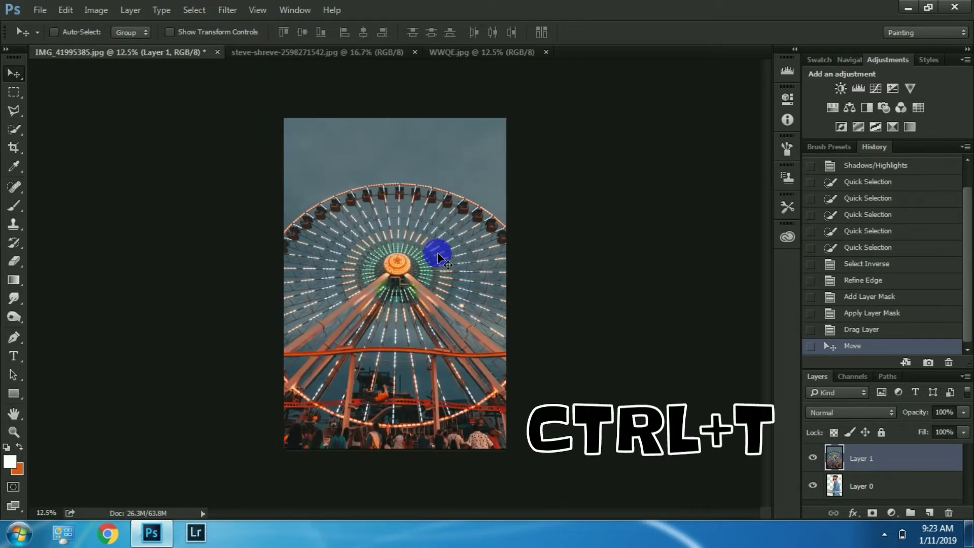
# Step: Reposition the Ferris wheel layer and scale it to about 91% so it fits the canvas
pyautogui.moveTo(435, 251); pyautogui.dragTo(436, 264)
pyautogui.hotkey('ctrl', 't')
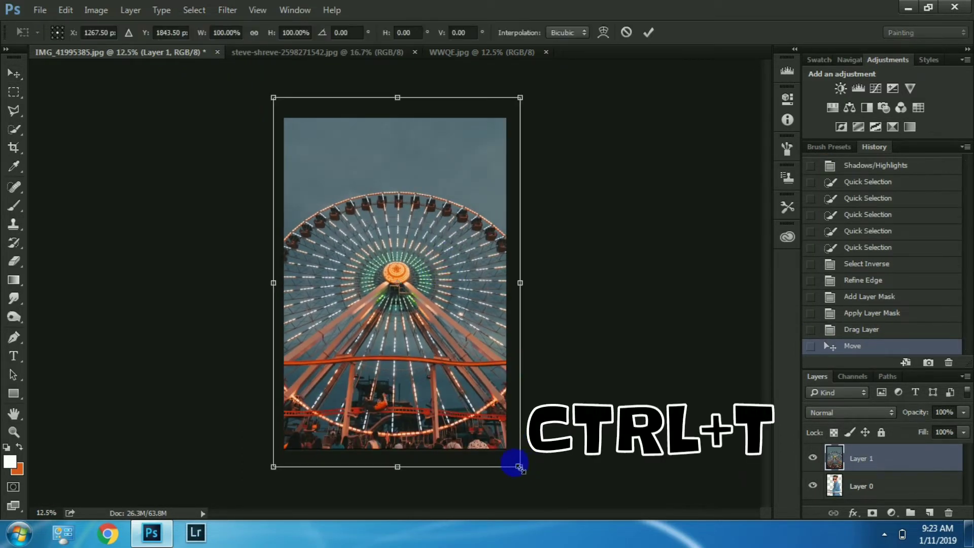
pyautogui.moveTo(518, 466); pyautogui.dragTo(507, 454)
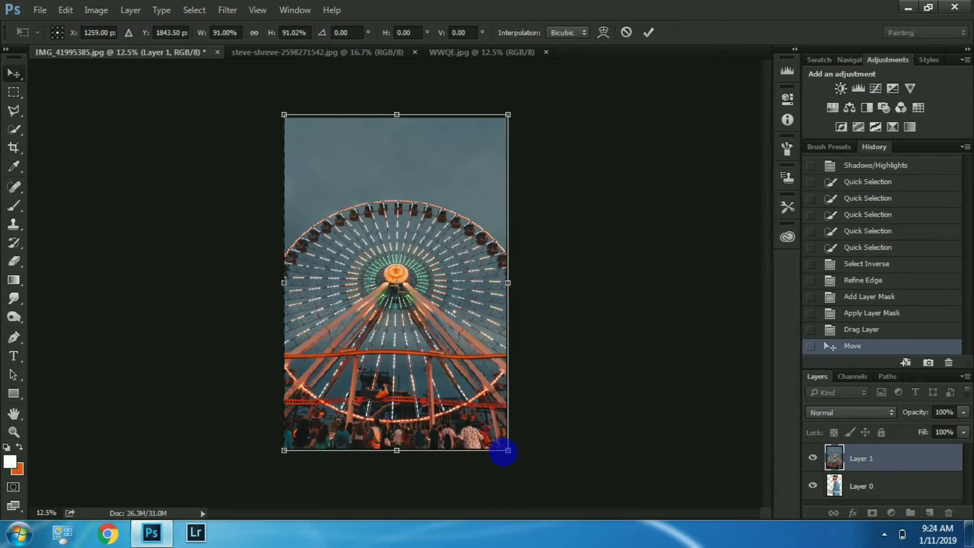
pyautogui.press('Return')
pyautogui.hotkey('ctrl', '+')
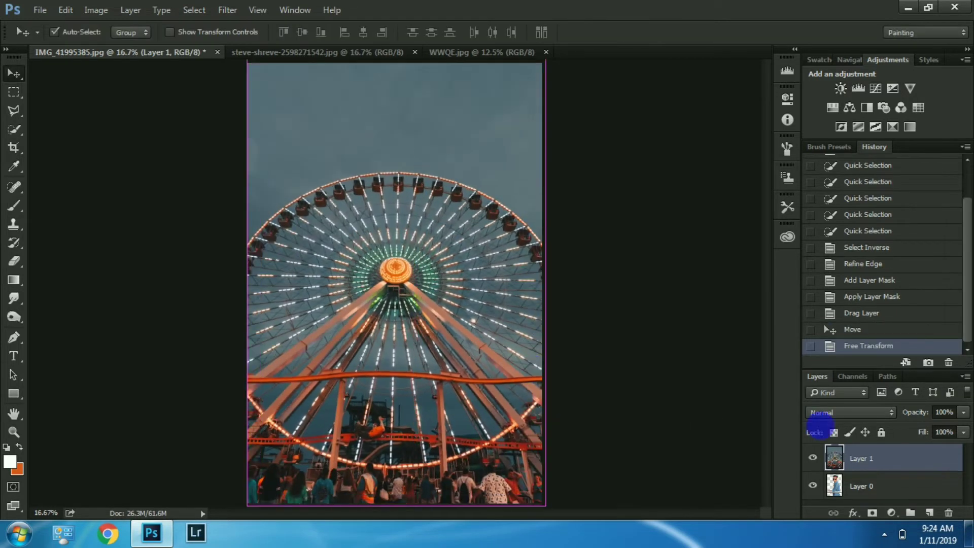
# Step: Move the Ferris wheel layer below the man's cutout layer in the stacking order
pyautogui.hotkey('ctrl', '-')
pyautogui.moveTo(854, 462); pyautogui.dragTo(857, 486)
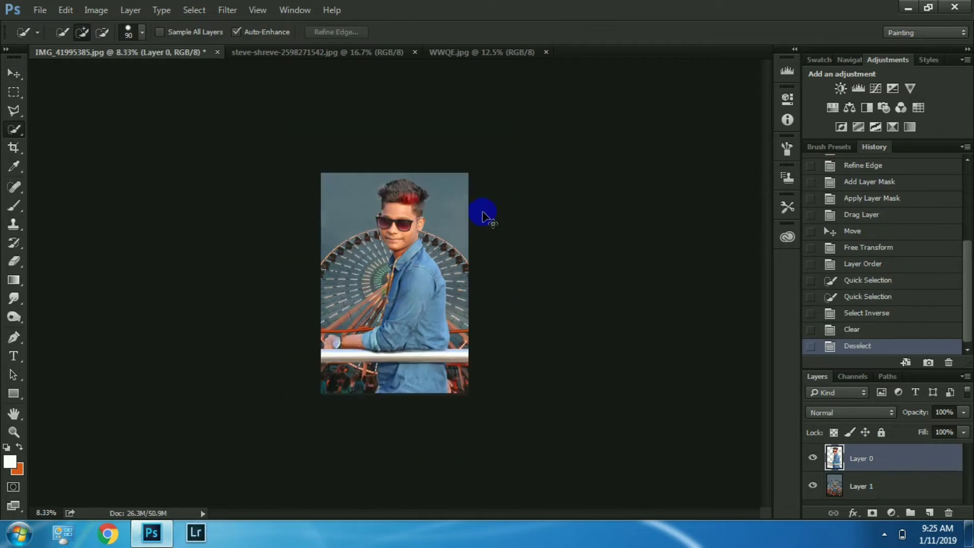
pyautogui.hotkey('ctrl', '+')
# Step: Apply the Camera Raw filter to the Ferris wheel layer with Highlights +45, Shadows +22, Whites +55, Blacks +24 and Vibrance +83
pyautogui.click(855, 486)
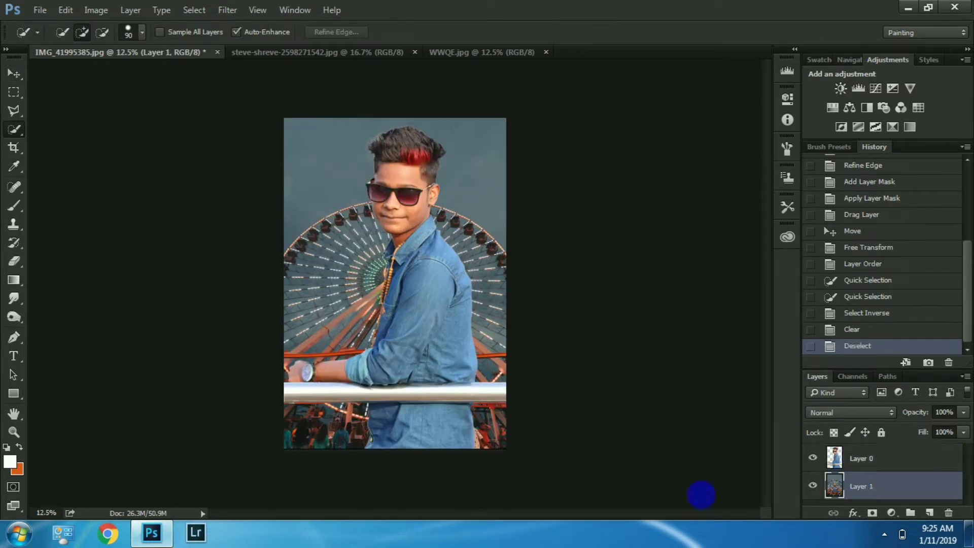
pyautogui.click(227, 10)
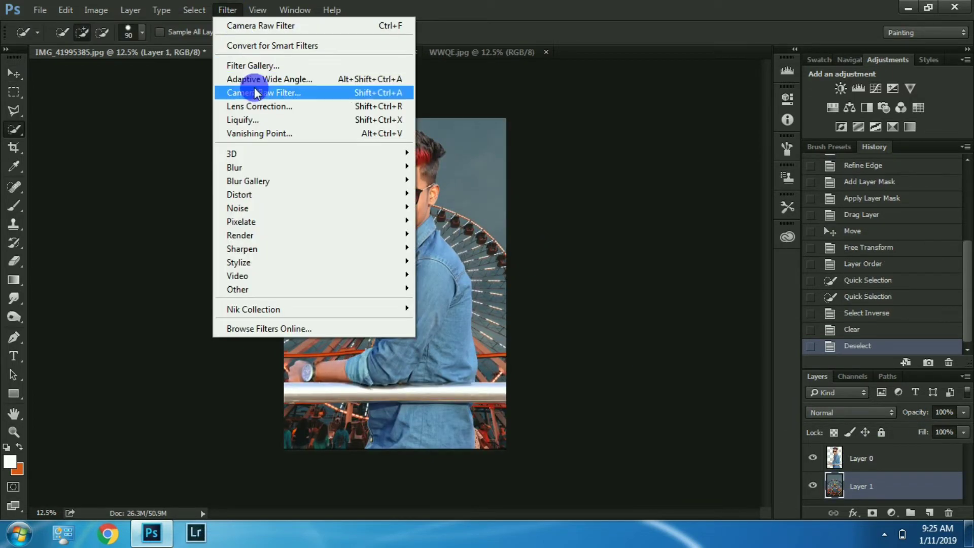
pyautogui.click(249, 91)
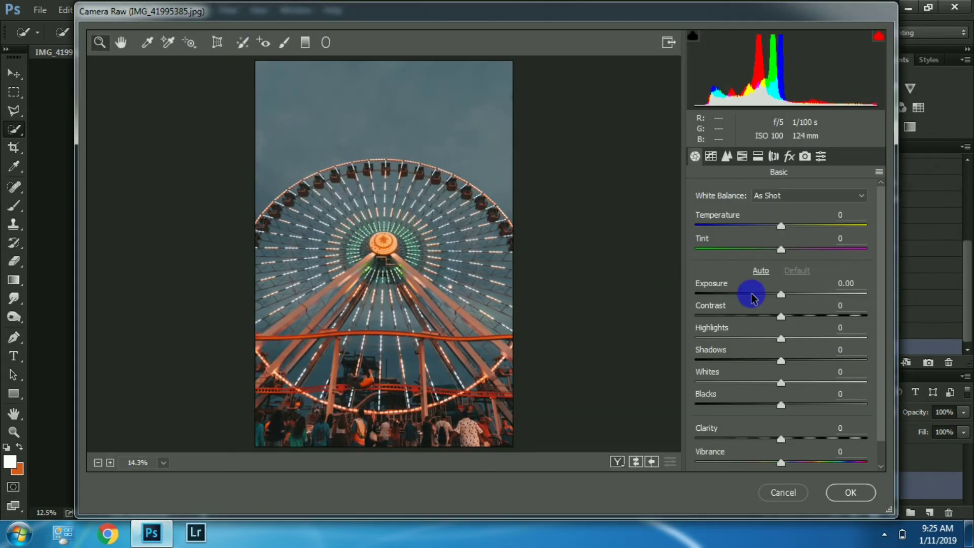
pyautogui.click(818, 338)
pyautogui.moveTo(824, 386); pyautogui.dragTo(800, 360)
pyautogui.moveTo(806, 405); pyautogui.dragTo(800, 406)
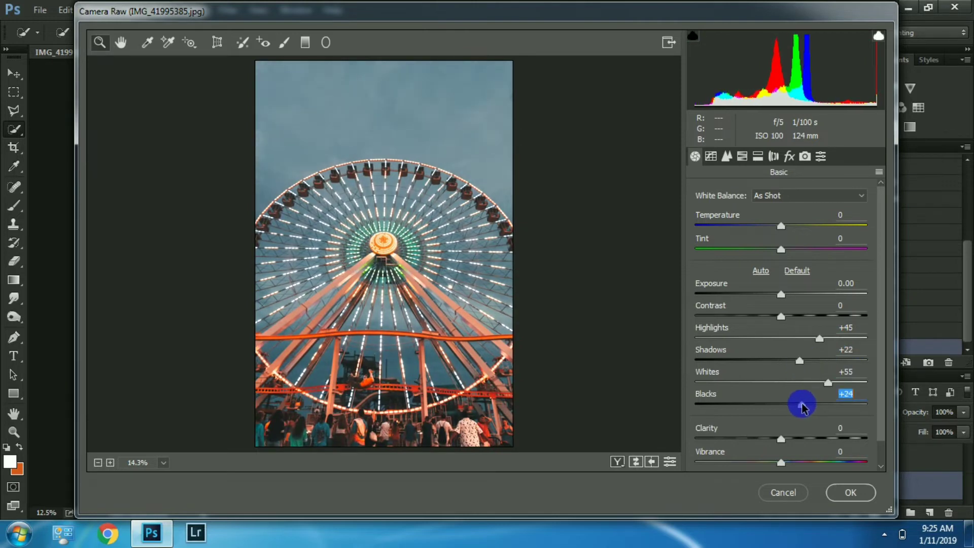
pyautogui.moveTo(780, 462); pyautogui.dragTo(854, 461)
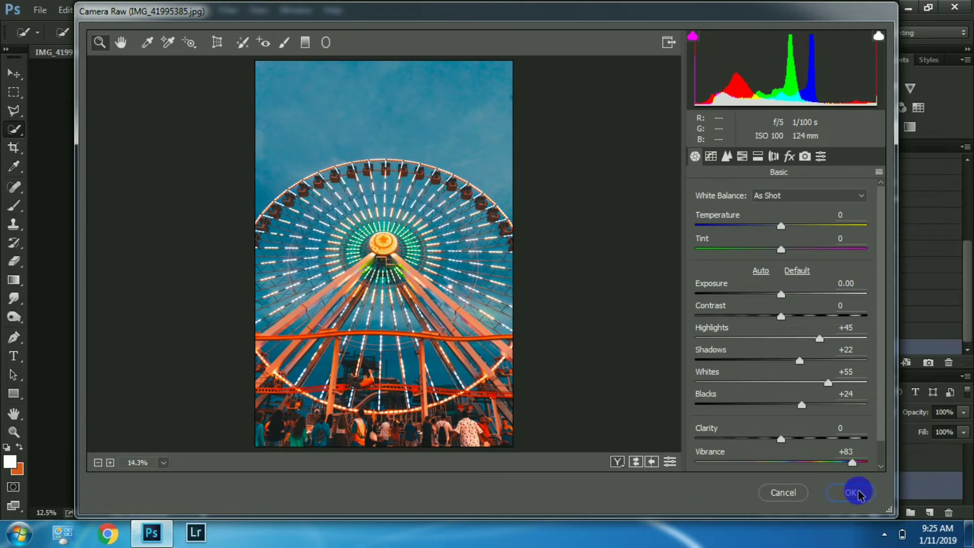
pyautogui.click(852, 492)
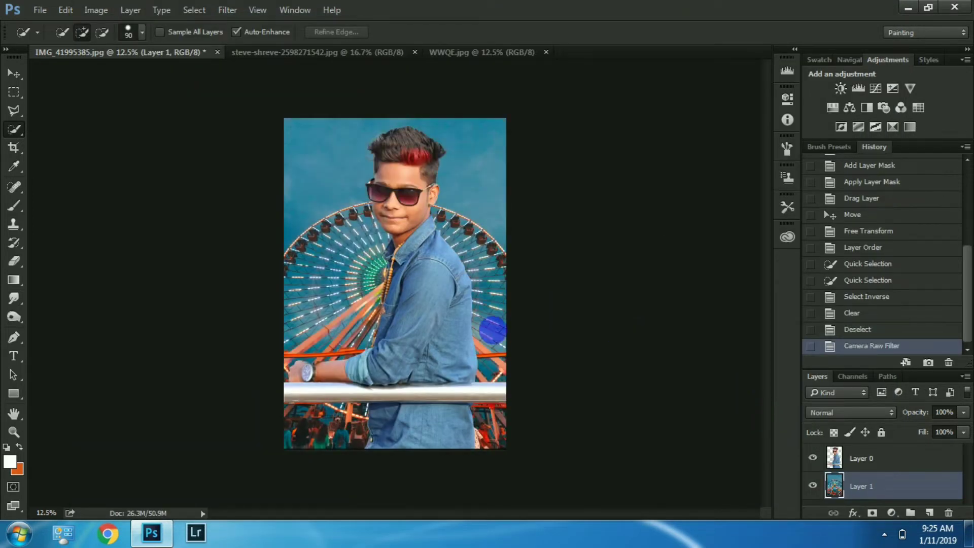
# Step: Start a Tilt-Shift blur on the Ferris wheel layer and move its focus band below the image's lower edge
pyautogui.click(226, 10)
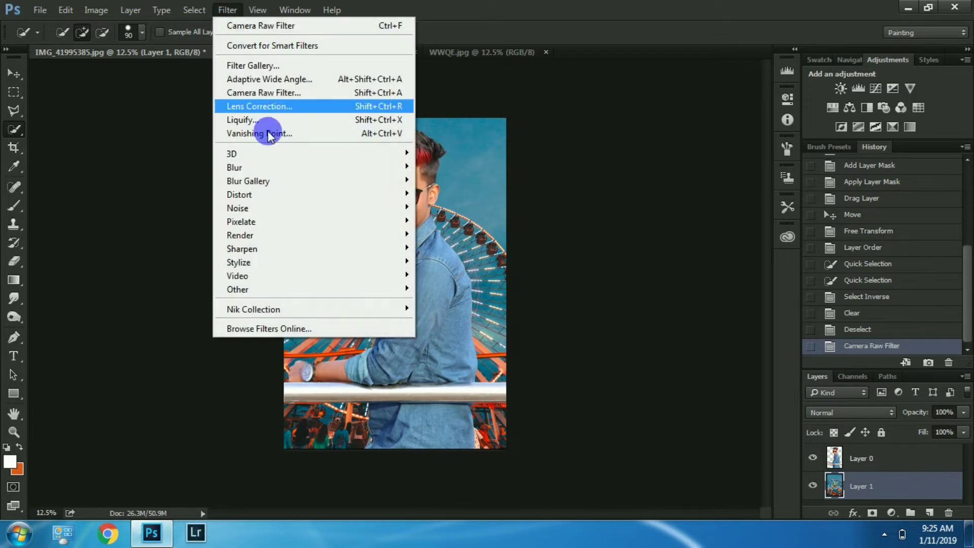
pyautogui.moveTo(274, 184)
pyautogui.click(437, 193)
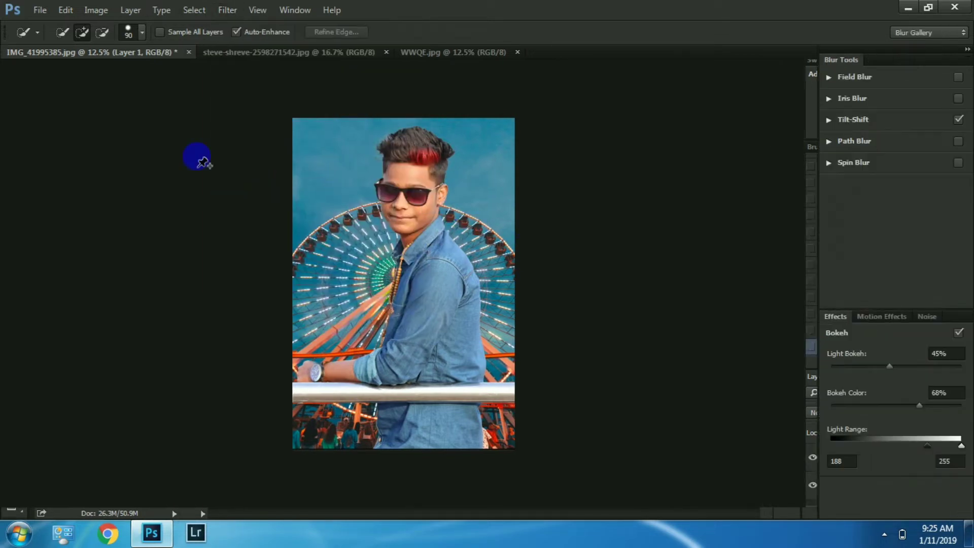
pyautogui.hotkey('ctrl', '-')
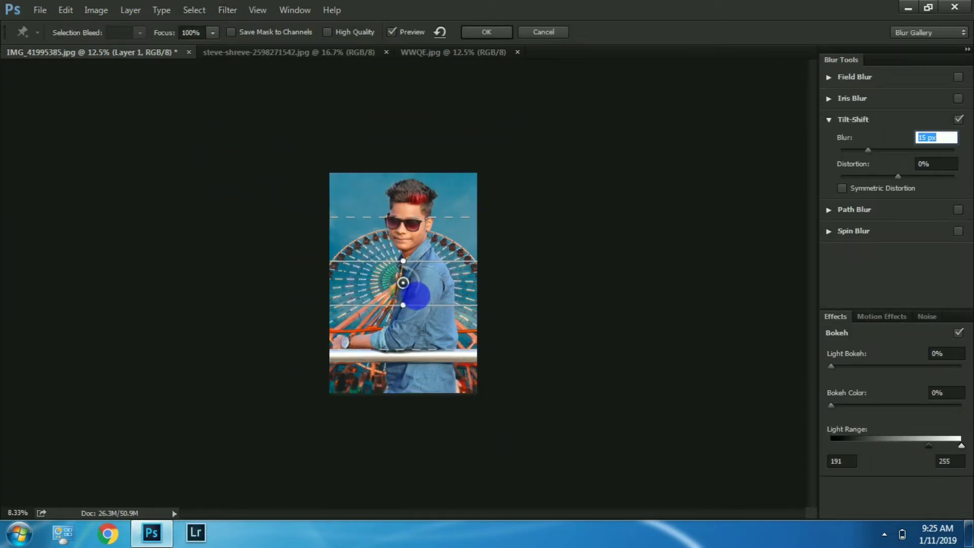
pyautogui.click(409, 287)
pyautogui.moveTo(407, 285); pyautogui.dragTo(411, 468)
pyautogui.hotkey('ctrl', '+')
pyautogui.hotkey('ctrl', '+')
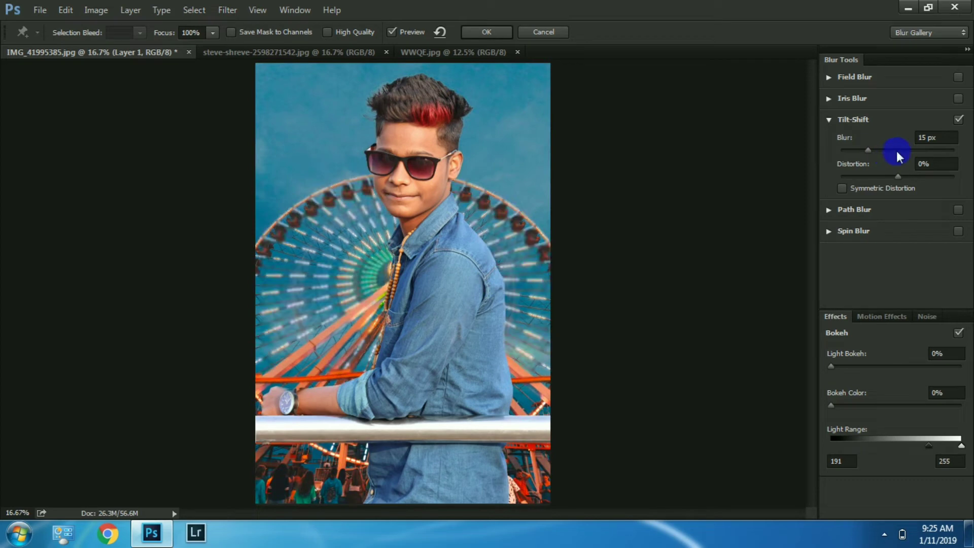
# Step: Set the Tilt-Shift blur to 40 px, Light Bokeh to 54% and Bokeh Color to 32%, and apply it
pyautogui.hotkey('ctrl', '-')
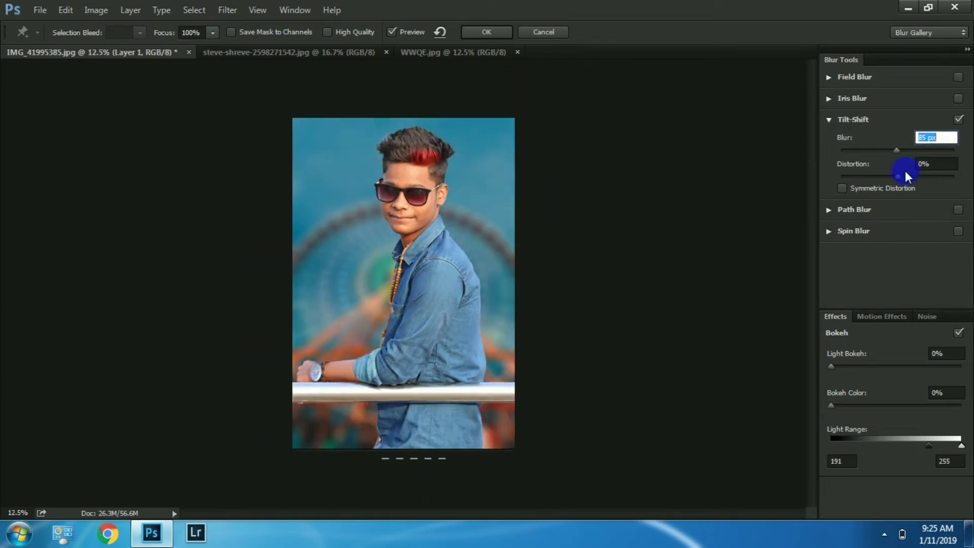
pyautogui.click(892, 366)
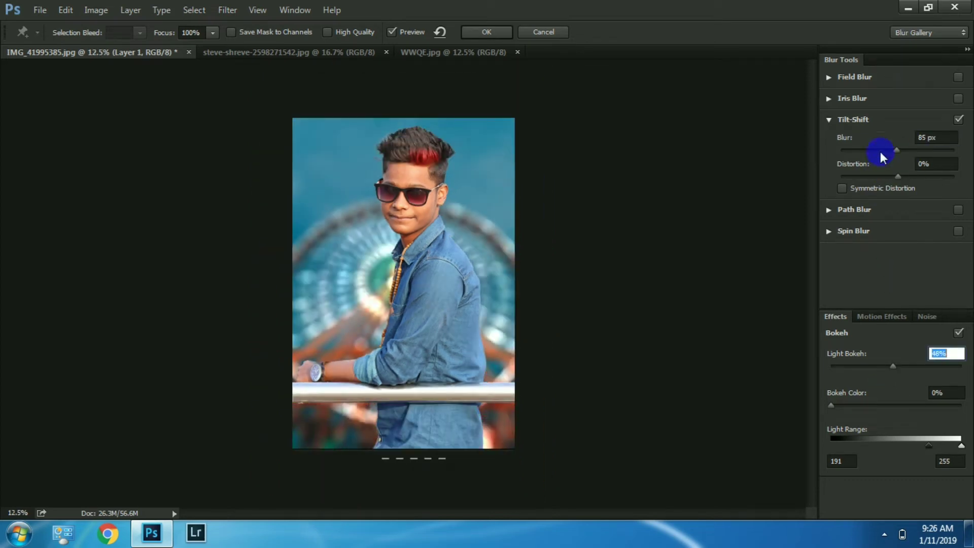
pyautogui.moveTo(881, 152); pyautogui.dragTo(876, 150)
pyautogui.moveTo(902, 361)
pyautogui.mouseDown()
pyautogui.moveTo(907, 408)
pyautogui.moveTo(911, 367)
pyautogui.mouseUp()
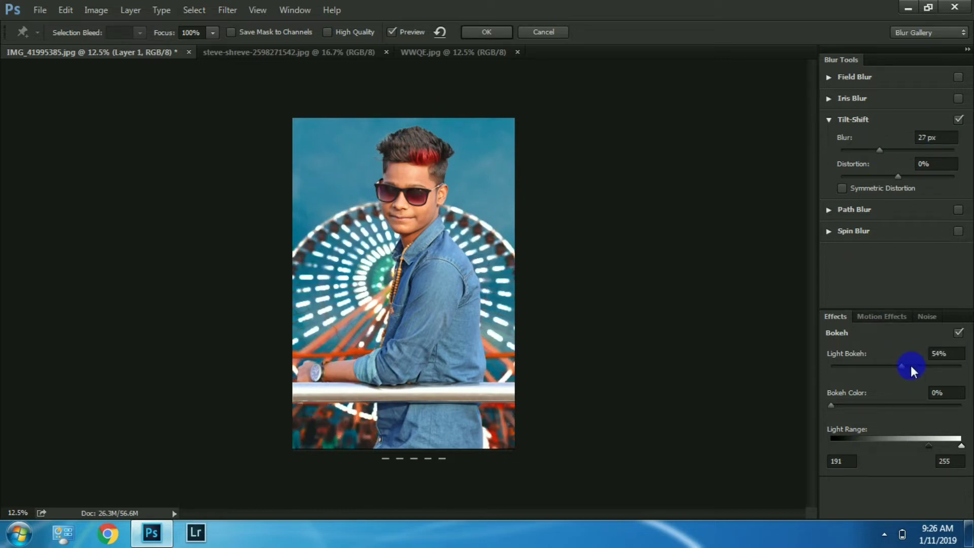
pyautogui.click(872, 404)
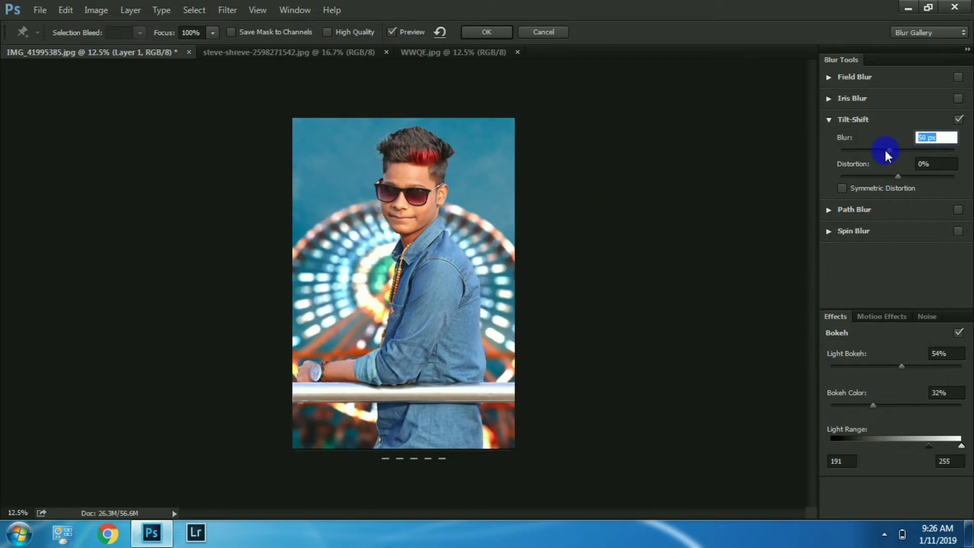
pyautogui.moveTo(882, 155); pyautogui.dragTo(887, 156)
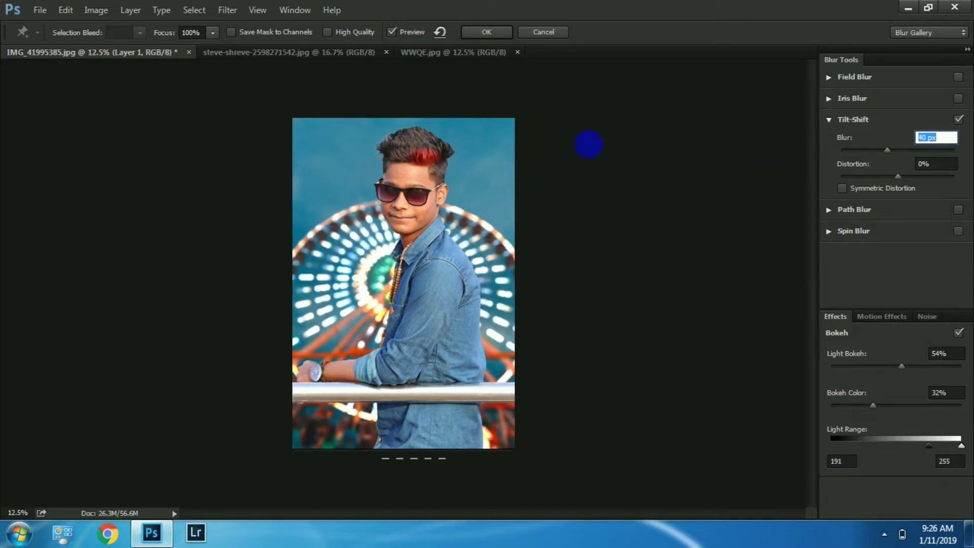
pyautogui.click(496, 31)
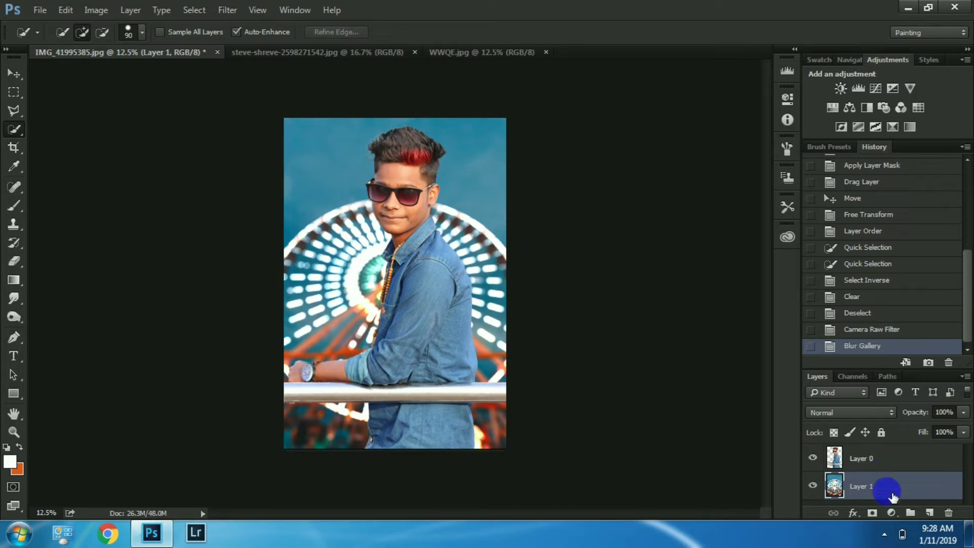
# Step: Add a dark post-crop vignette to the blurred Ferris wheel layer in the Camera Raw filter
pyautogui.click(228, 10)
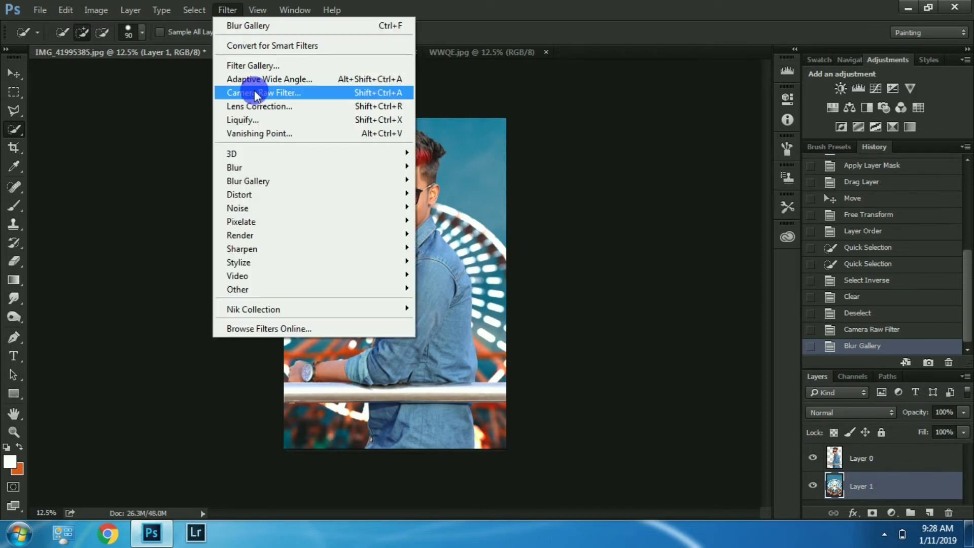
pyautogui.press('Escape')
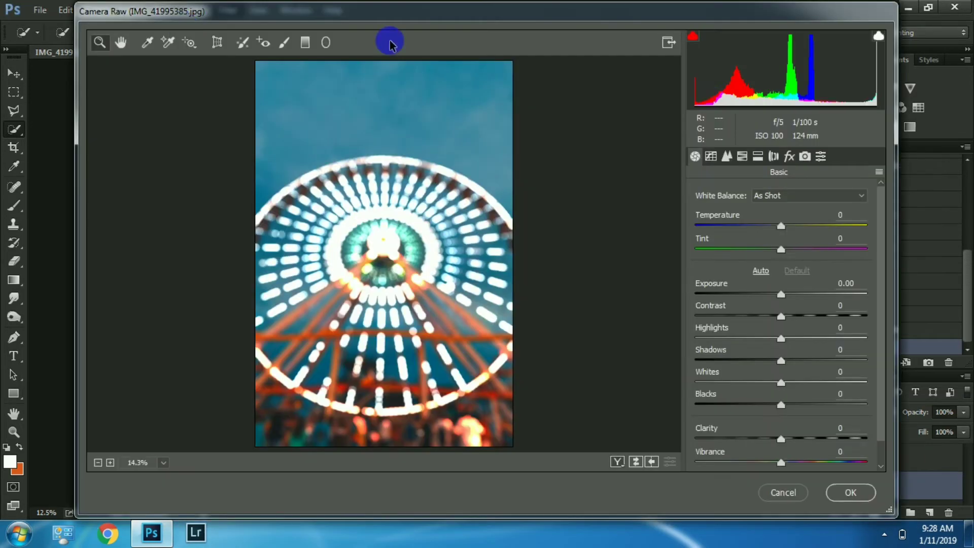
pyautogui.click(790, 156)
pyautogui.moveTo(781, 391); pyautogui.dragTo(724, 380)
# Step: Shift the background's blues toward teal, set Blues saturation to +35, and apply the Camera Raw filter
pyautogui.click(756, 158)
pyautogui.click(735, 213)
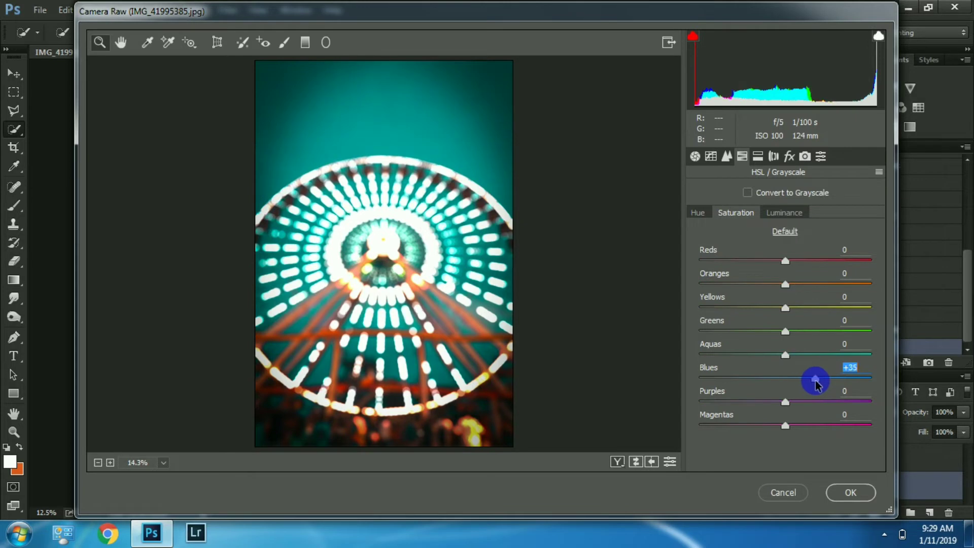
pyautogui.click(695, 156)
pyautogui.scroll(-1, 756, 335)
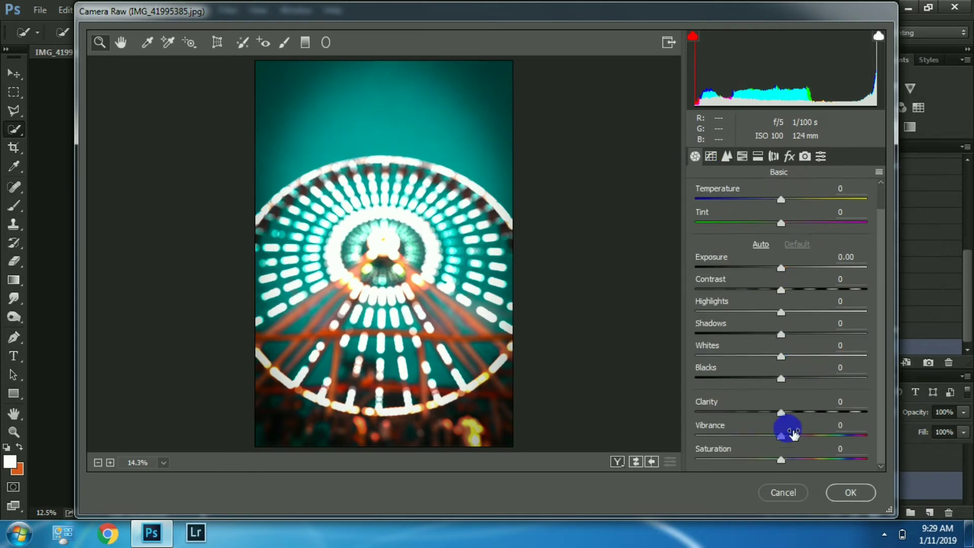
pyautogui.click(846, 492)
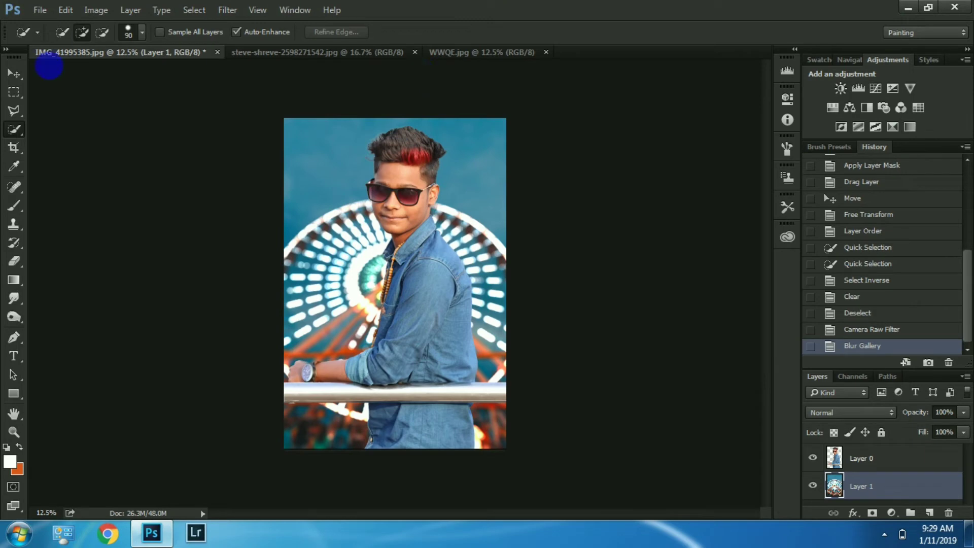
# Step: Open the man's cutout layer in the Camera Raw filter and set the Blues hue to -49 to turn the shirt teal
pyautogui.click(897, 467)
pyautogui.click(228, 10)
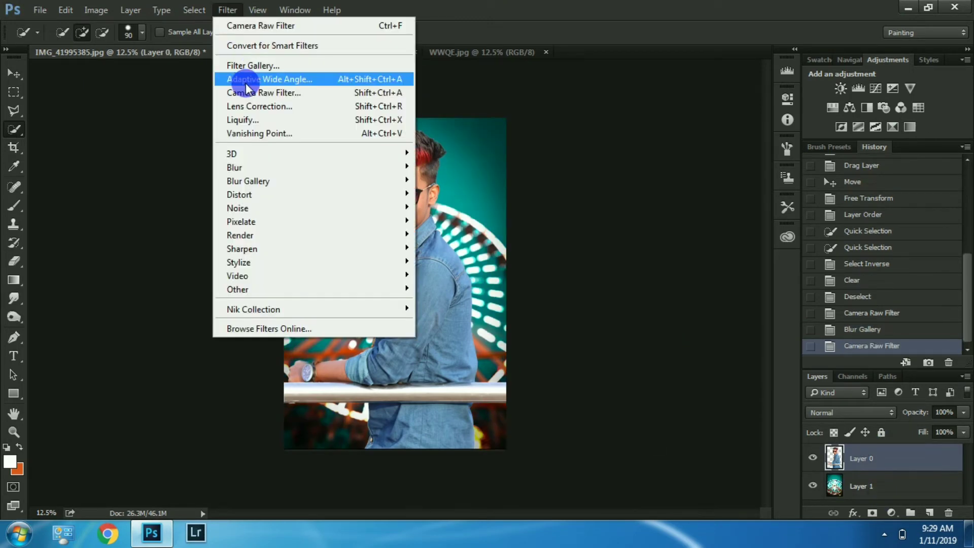
pyautogui.click(319, 148)
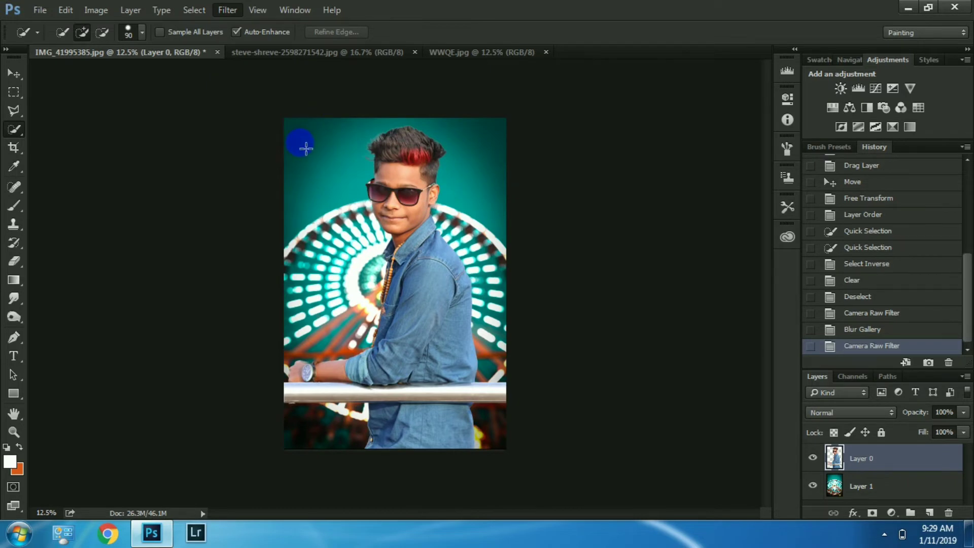
pyautogui.click(936, 181)
pyautogui.click(873, 71)
pyautogui.click(228, 11)
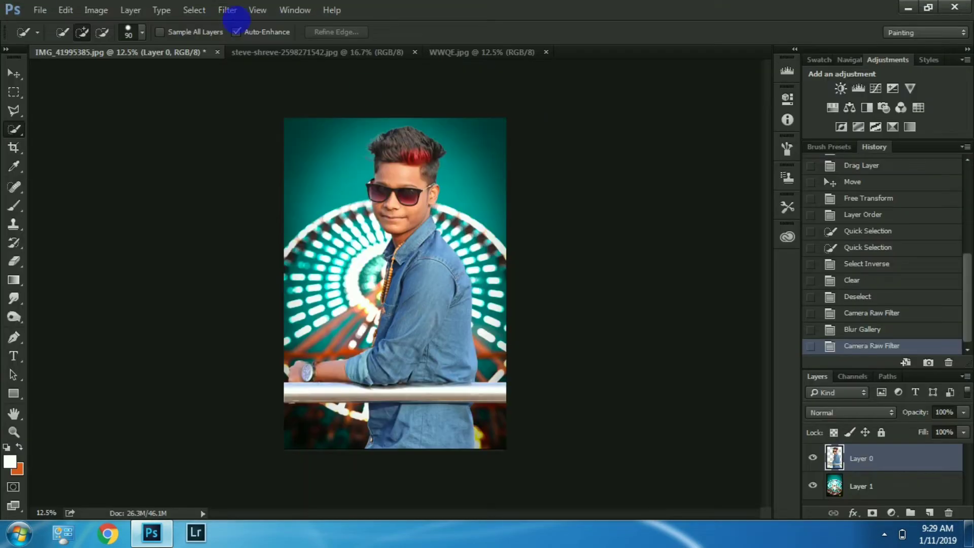
pyautogui.click(256, 92)
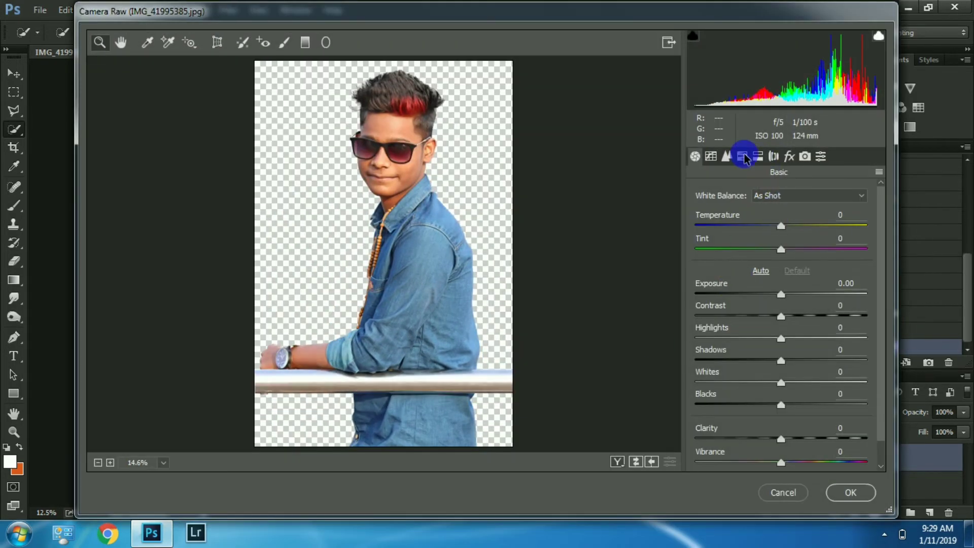
pyautogui.click(743, 156)
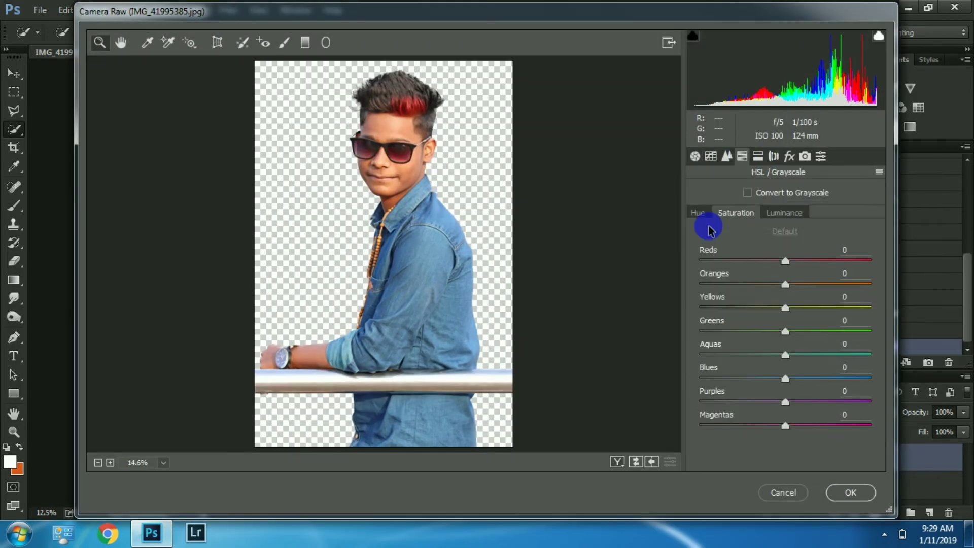
pyautogui.moveTo(734, 382); pyautogui.dragTo(743, 378)
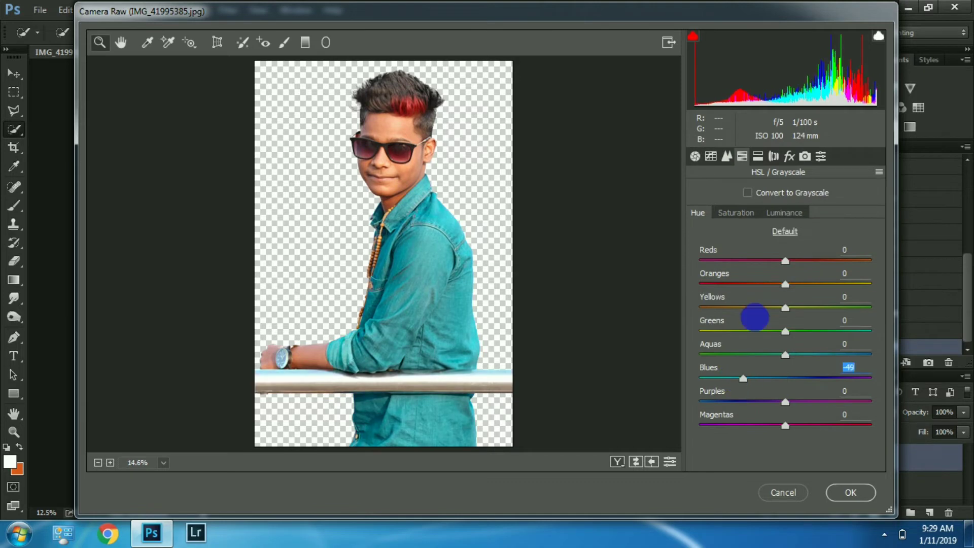
# Step: Set the man's Oranges saturation to -18 and Reds saturation to +13 in the Camera Raw filter
pyautogui.click(750, 213)
pyautogui.moveTo(786, 284); pyautogui.dragTo(766, 284)
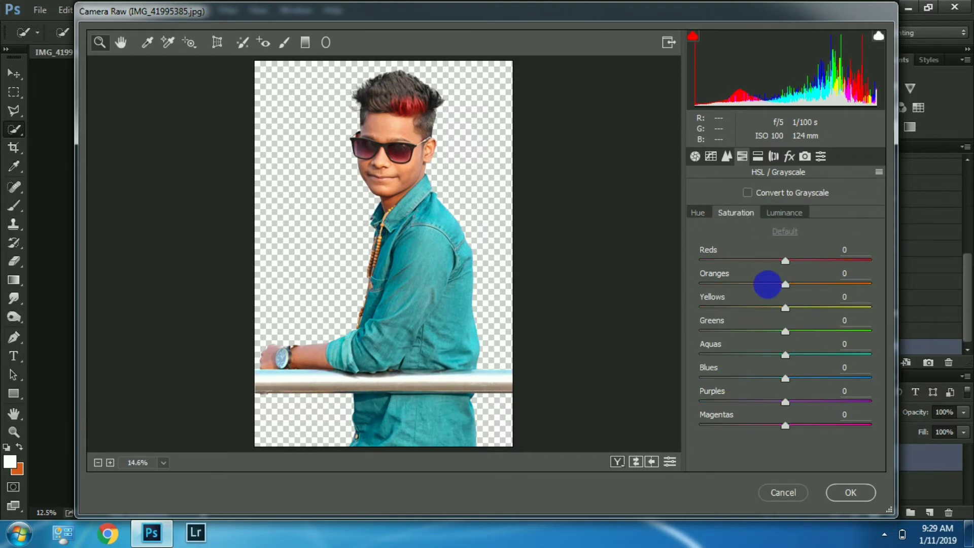
pyautogui.click(785, 214)
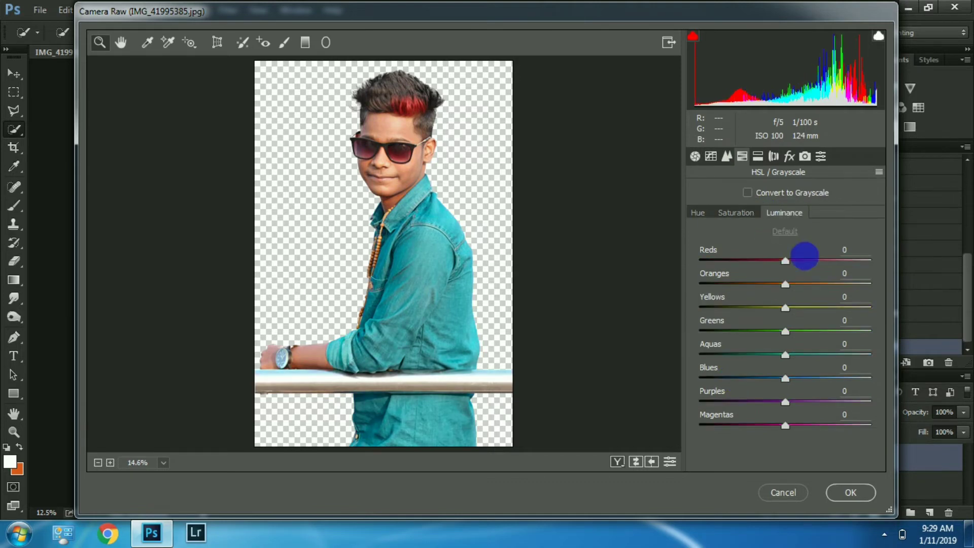
pyautogui.click(816, 291)
pyautogui.click(735, 213)
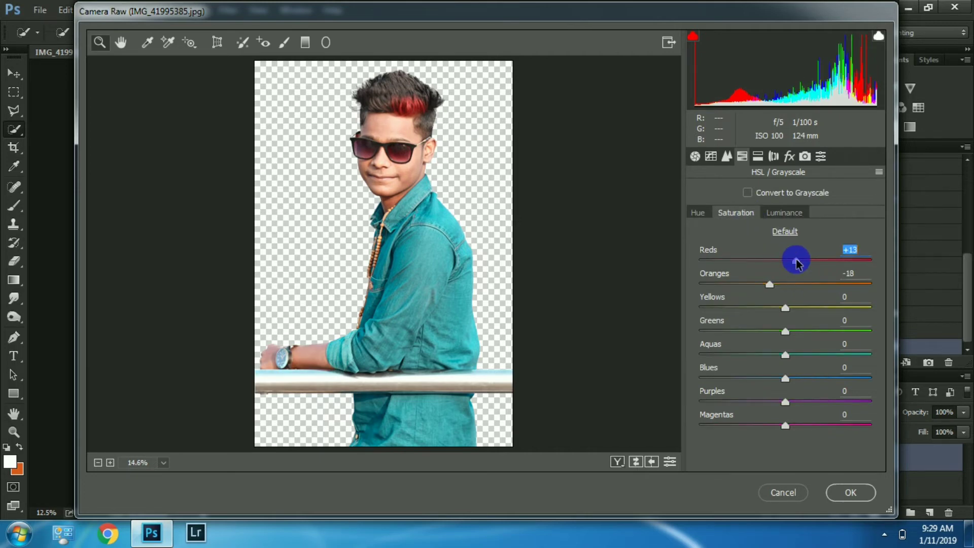
# Step: Add a post-crop vignette with an amount of -58 to the man's layer and apply the Camera Raw filter
pyautogui.click(789, 156)
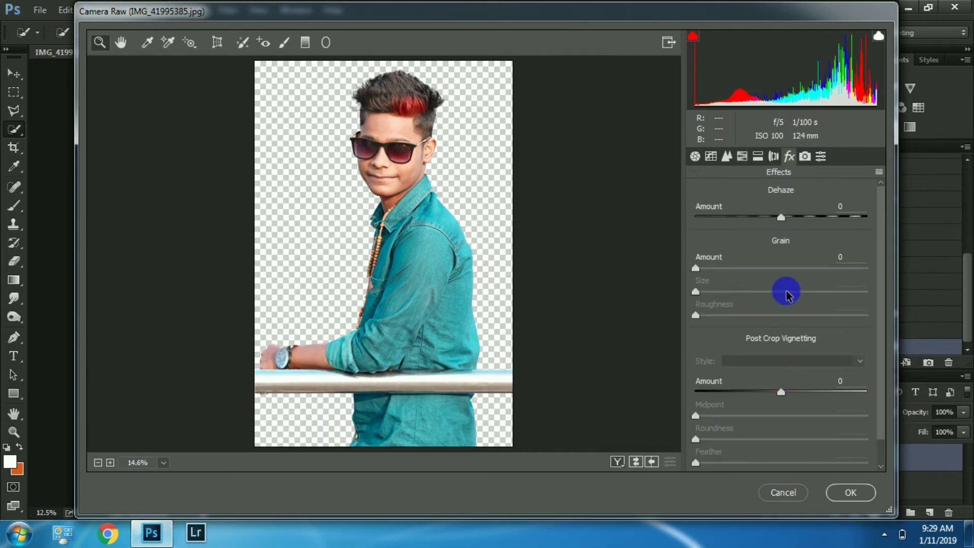
pyautogui.click(746, 393)
pyautogui.moveTo(744, 395); pyautogui.dragTo(732, 394)
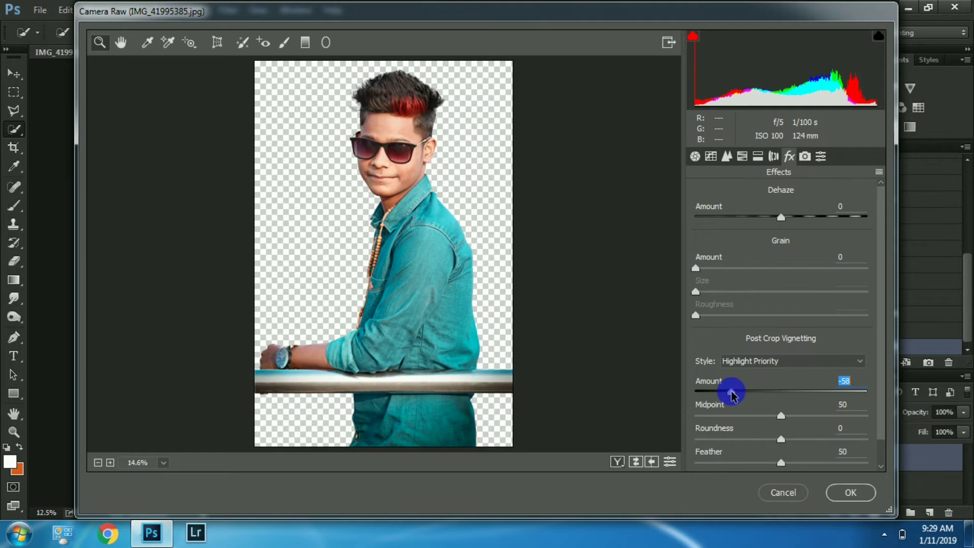
pyautogui.click(848, 494)
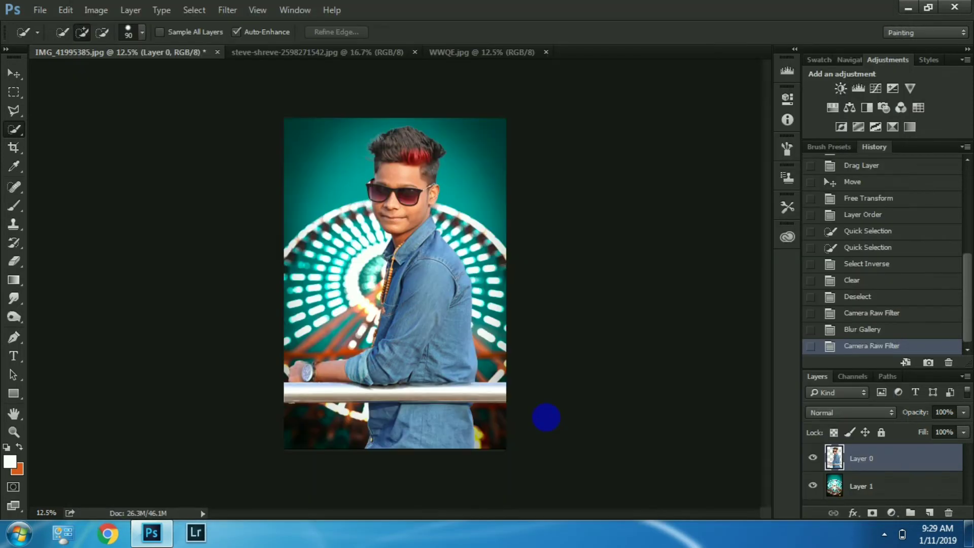
pyautogui.hotkey('ctrl', 'f')
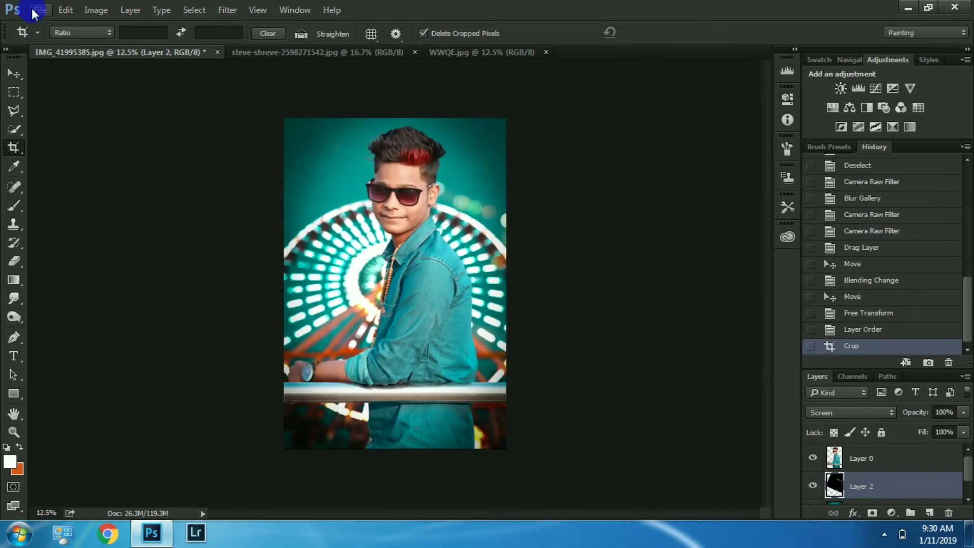
# Step: Open the bokeh photo amit-sen-4366961542.jpg, place it in the composite as a layer, and set its blend mode to Lighten
pyautogui.click(40, 9)
pyautogui.click(47, 41)
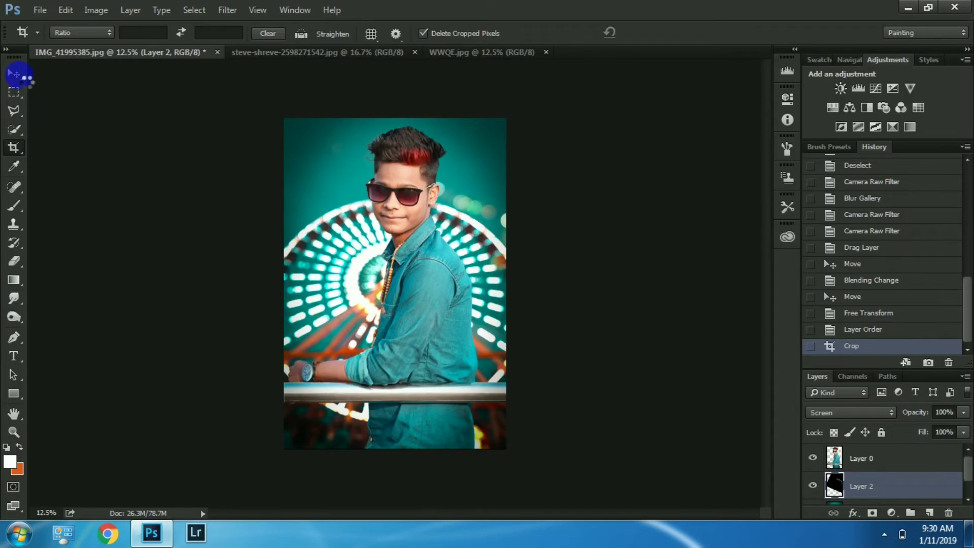
pyautogui.click(14, 74)
pyautogui.moveTo(111, 55); pyautogui.dragTo(320, 211)
pyautogui.click(850, 412)
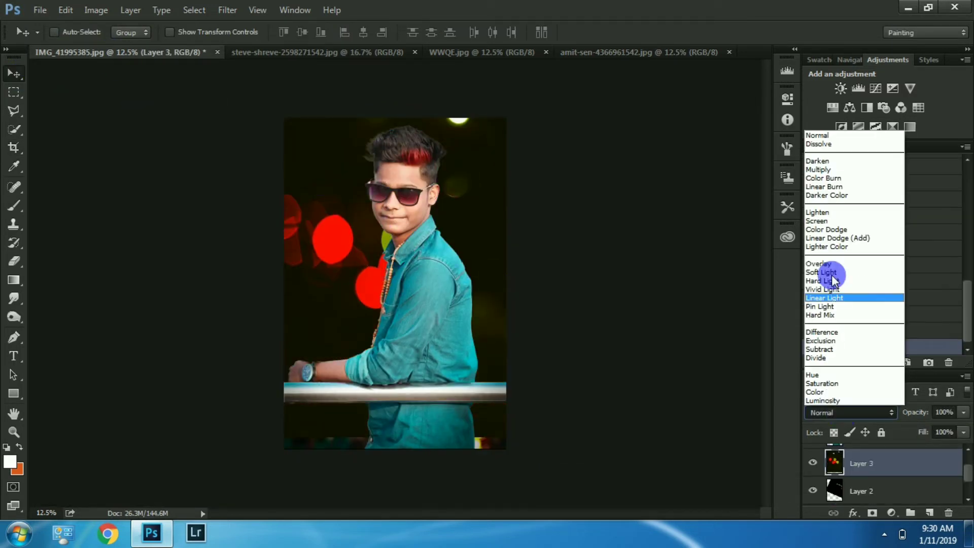
pyautogui.click(818, 212)
# Step: Scale the bokeh layer to about 55% and position it over the upper half of the picture
pyautogui.hotkey('ctrl', '-')
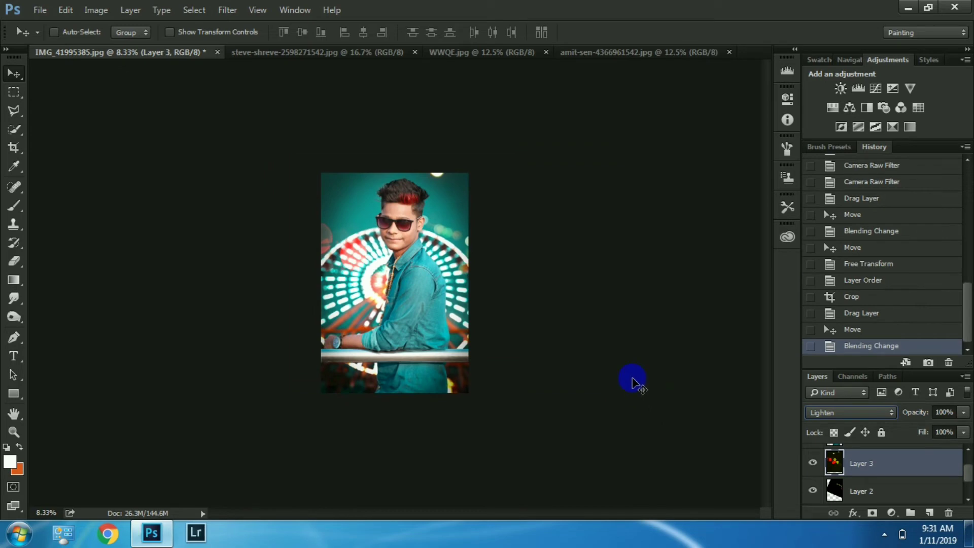
pyautogui.hotkey('ctrl', 't')
pyautogui.moveTo(631, 391); pyautogui.dragTo(473, 285)
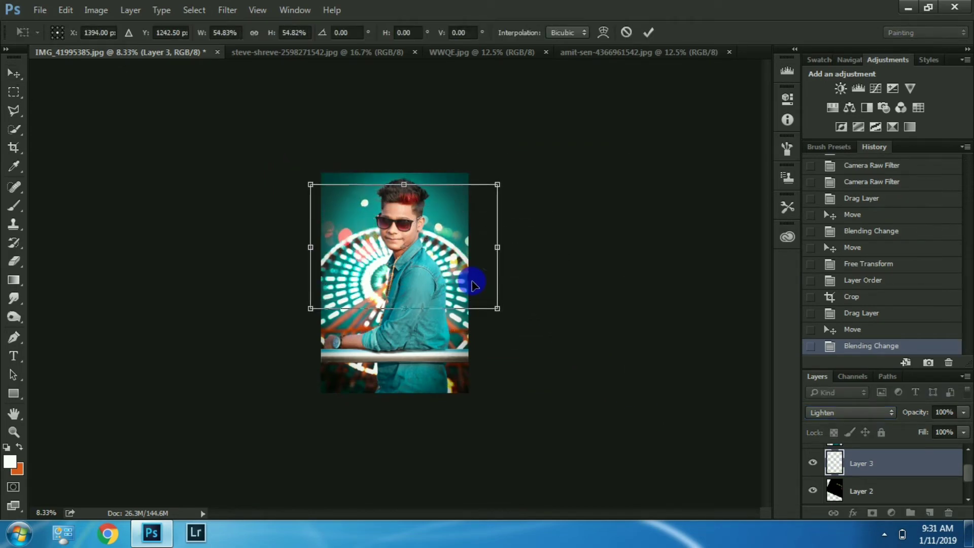
pyautogui.press('Return')
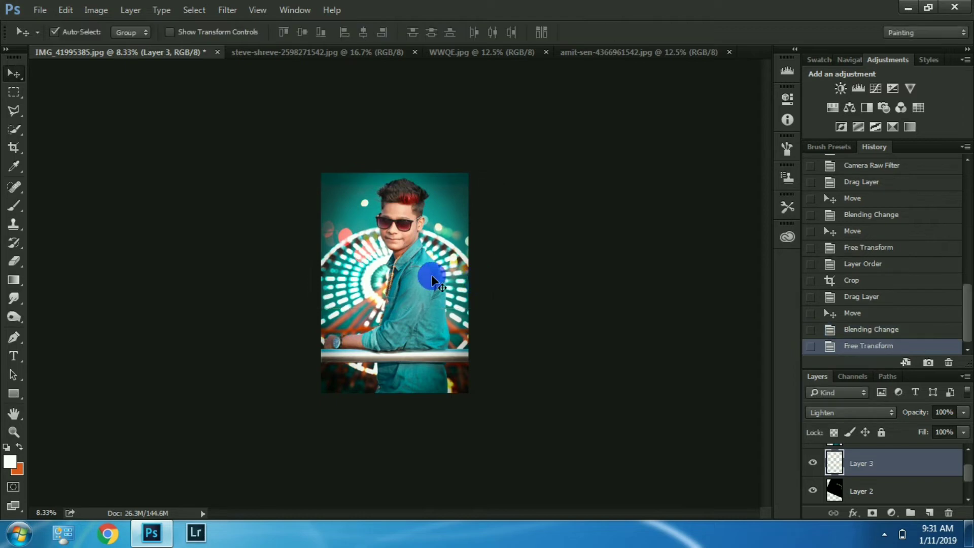
pyautogui.hotkey('ctrl', '+')
pyautogui.hotkey('ctrl', '+')
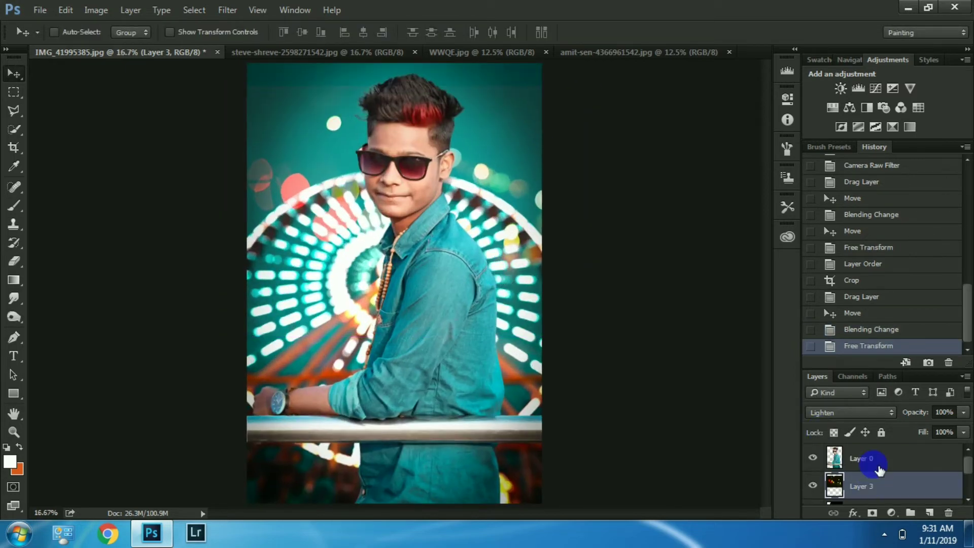
# Step: Stack the bokeh layer above the man's Layer 0 and shift its lights slightly up and to the left
pyautogui.moveTo(874, 461); pyautogui.dragTo(865, 500)
pyautogui.moveTo(460, 244); pyautogui.dragTo(446, 237)
pyautogui.hotkey('ctrl', '-')
pyautogui.hotkey('ctrl', '+')
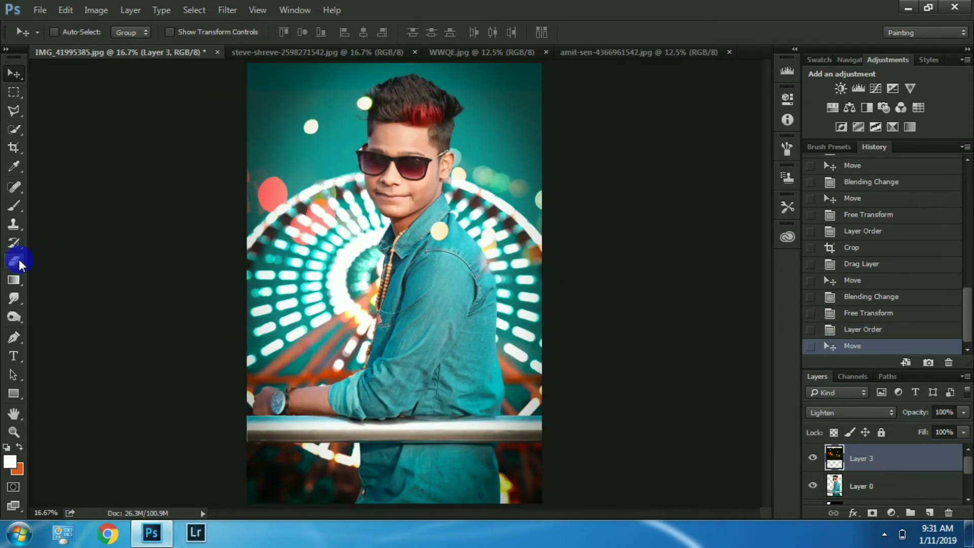
# Step: Erase the red bokeh lights over the Ferris wheel and the light spot beside the hair with the Eraser at size 600
pyautogui.click(13, 260)
pyautogui.moveTo(272, 212)
pyautogui.mouseDown()
pyautogui.moveTo(313, 198)
pyautogui.moveTo(359, 226)
pyautogui.moveTo(361, 216)
pyautogui.mouseUp()
pyautogui.click(366, 107)
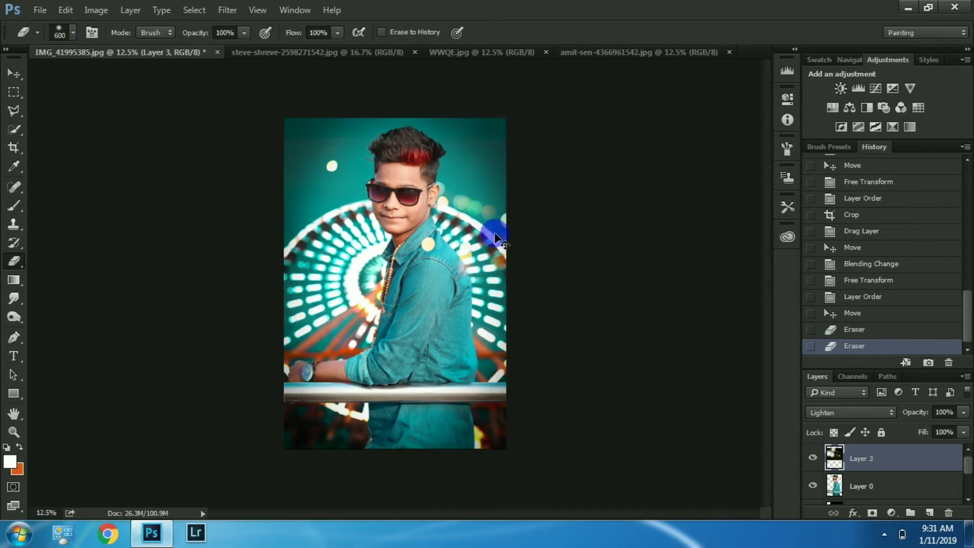
pyautogui.hotkey('ctrl', '-')
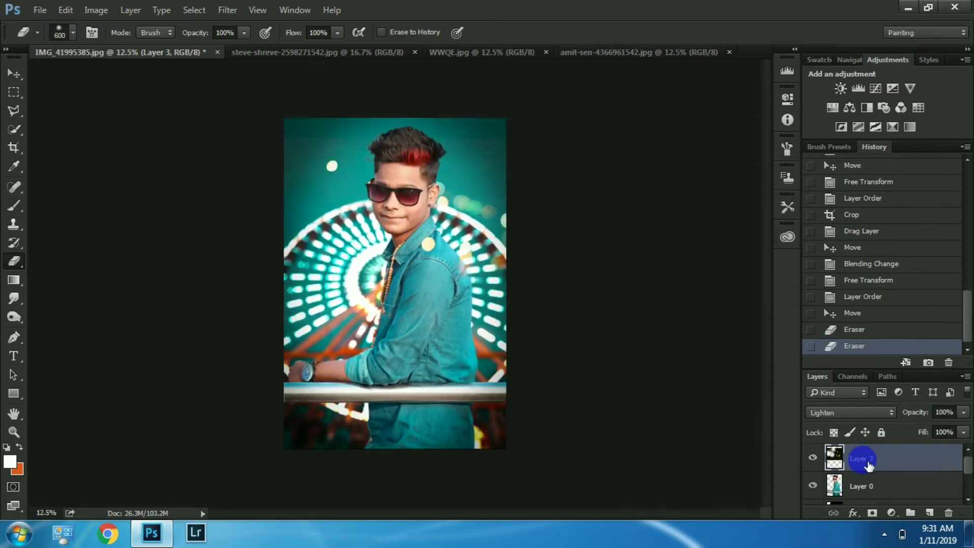
pyautogui.hotkey('ctrl', '+')
pyautogui.hotkey('ctrl', '-')
# Step: Delete Layer 2, the Screen-mode bokeh layer above the background, and reselect Layer 3
pyautogui.scroll(-2, 869, 466)
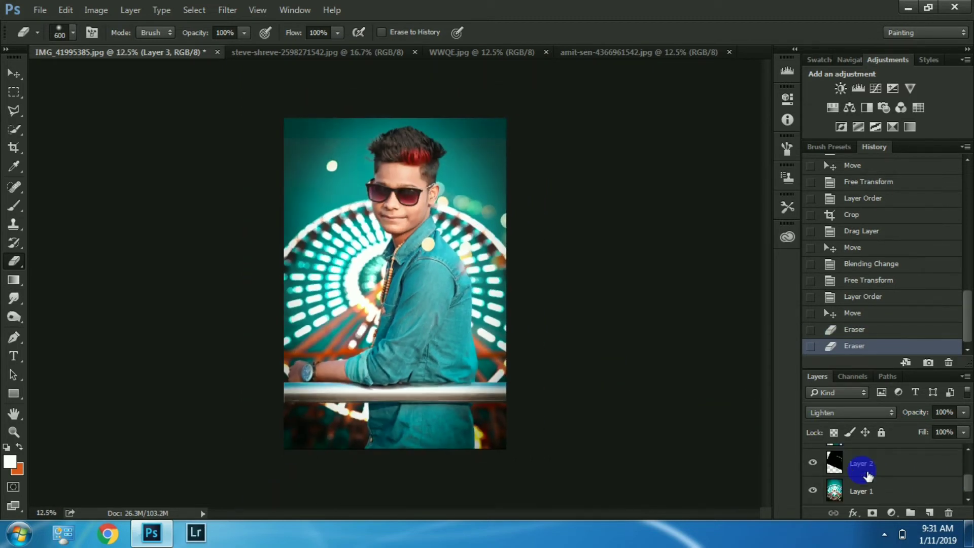
pyautogui.click(867, 474)
pyautogui.hotkey('ctrl', '+')
pyautogui.scroll(2, 869, 494)
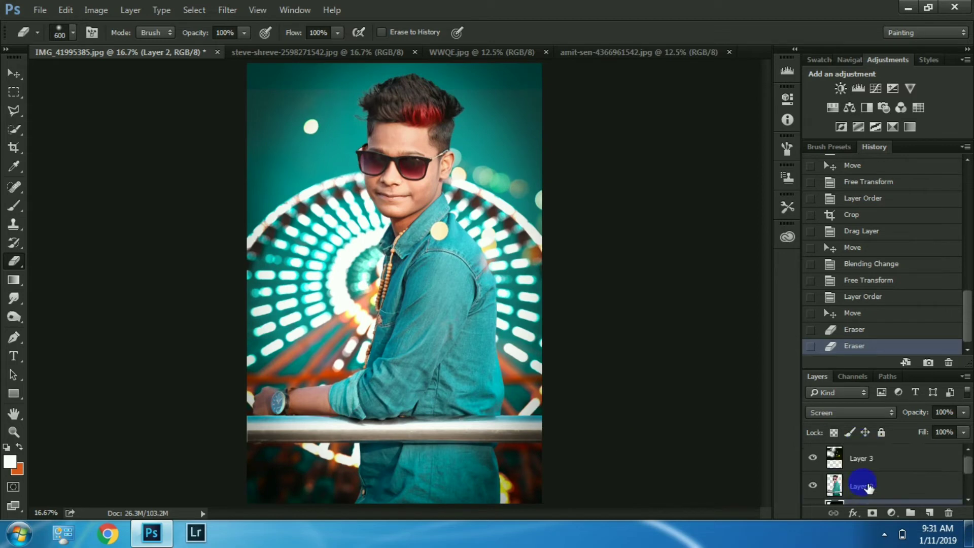
pyautogui.scroll(-2, 869, 481)
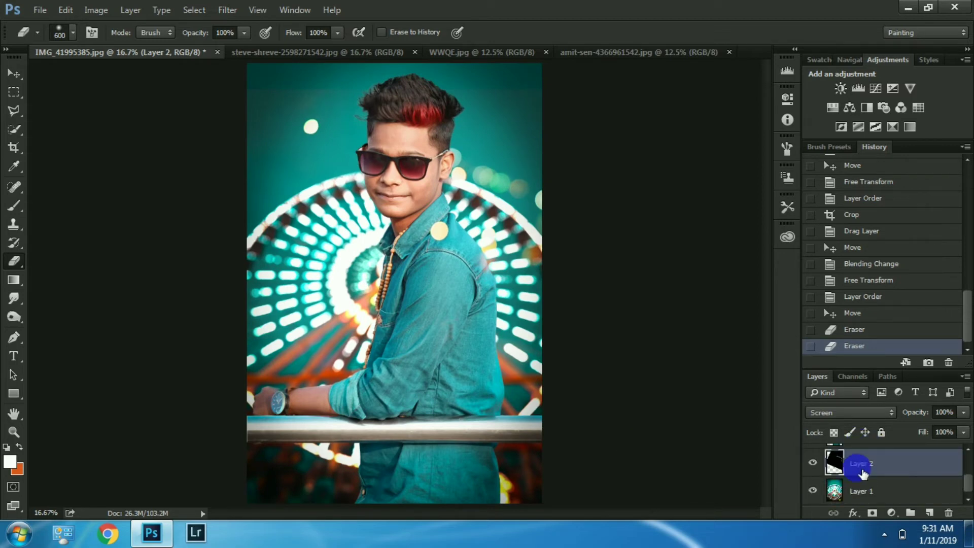
pyautogui.press('Delete')
pyautogui.scroll(1, 857, 459)
pyautogui.click(845, 452)
pyautogui.hotkey('ctrl', '-')
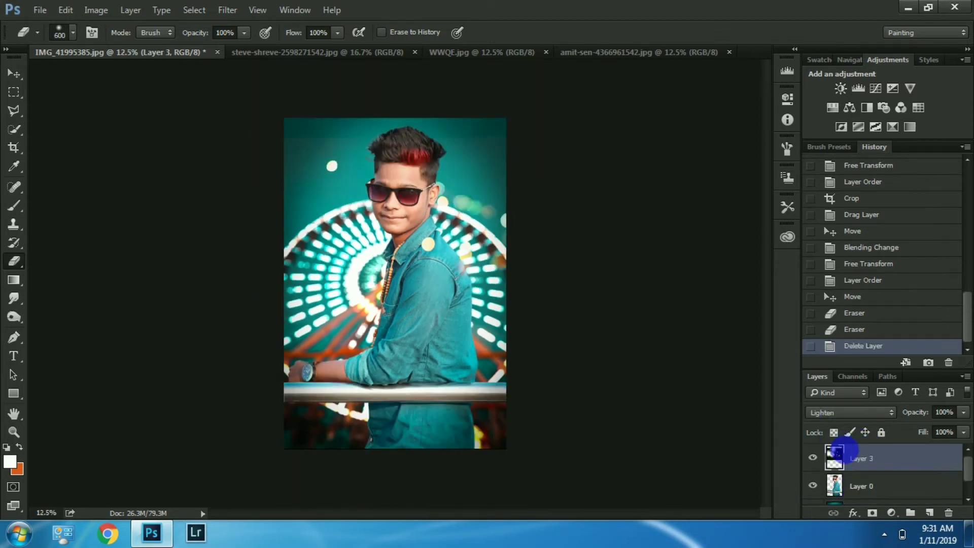
pyautogui.click(863, 457)
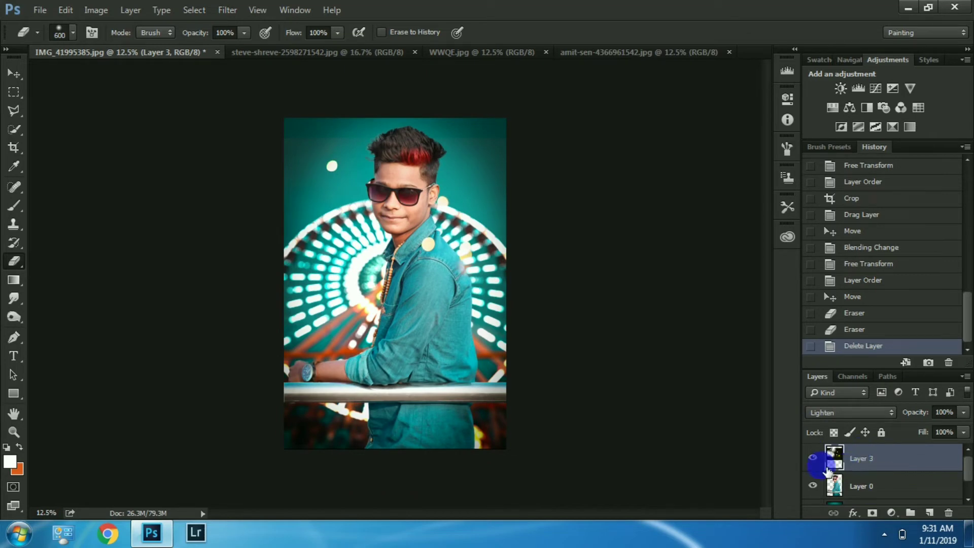
# Step: Smooth the left side of the forehead on Layer 0 with the Smudge tool at 26% strength and brush size 125
pyautogui.hotkey('ctrl', '+')
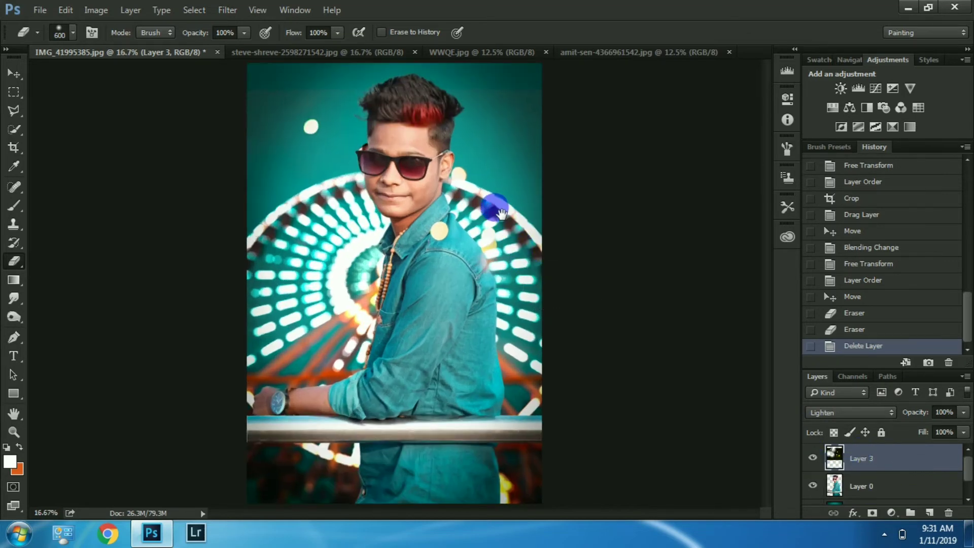
pyautogui.hotkey('ctrl', '+')
pyautogui.hotkey('ctrl', '+')
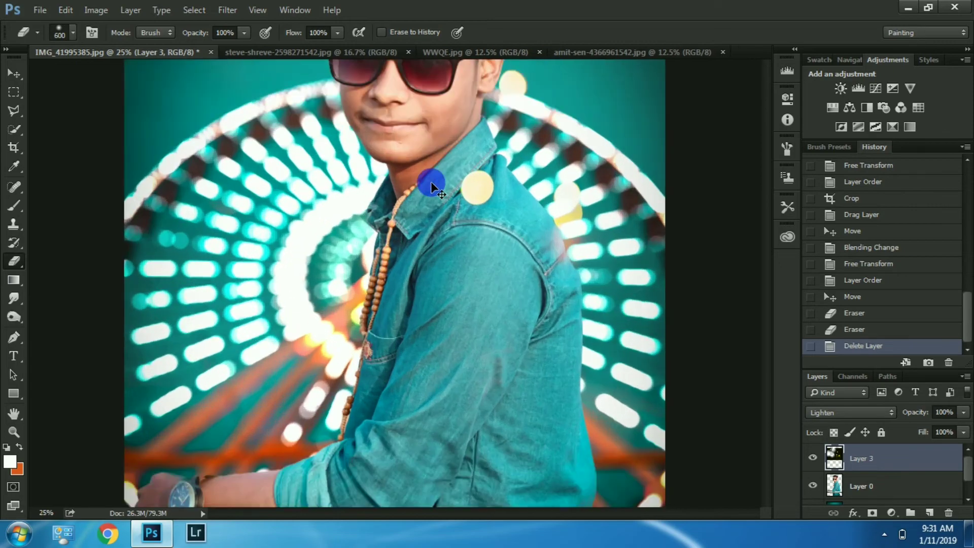
pyautogui.scroll(5, 421, 146)
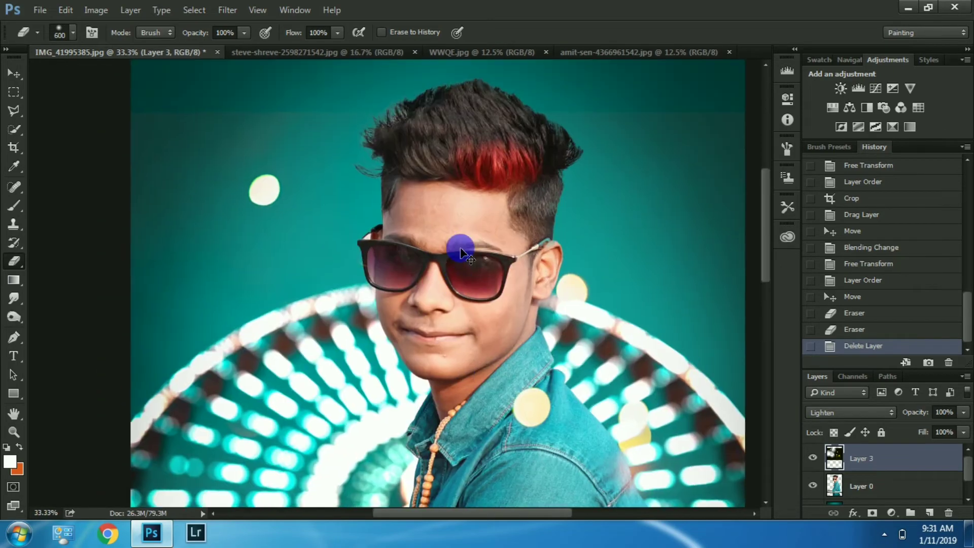
pyautogui.hotkey('ctrl', '+')
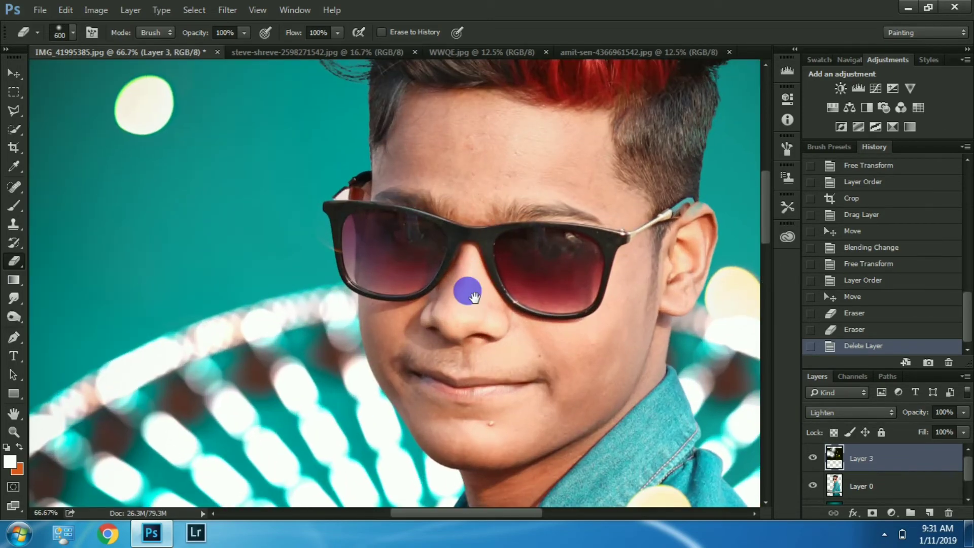
pyautogui.hotkey('ctrl', '+')
pyautogui.moveTo(518, 159); pyautogui.dragTo(339, 380)
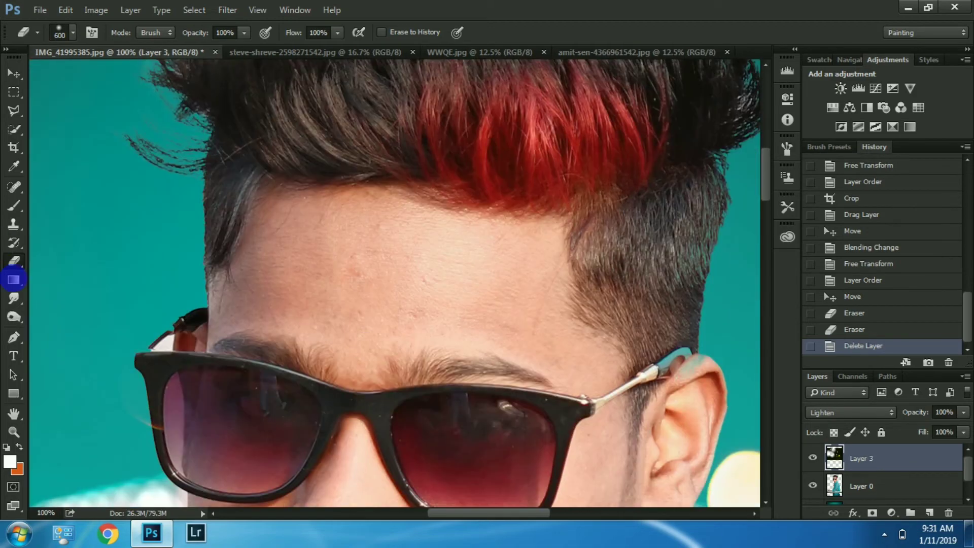
pyautogui.click(14, 299)
pyautogui.click(71, 323)
pyautogui.press(']')
pyautogui.press(']')
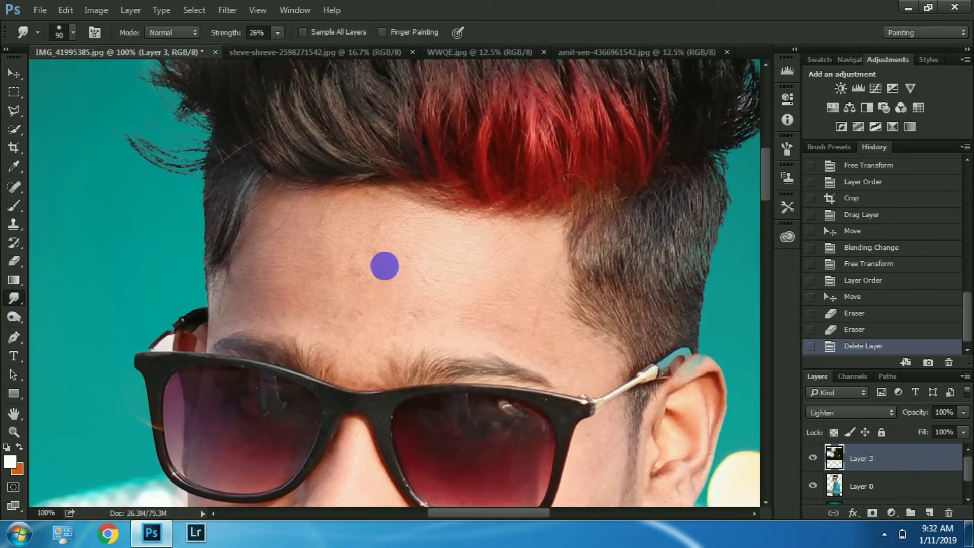
pyautogui.click(857, 487)
pyautogui.press(']')
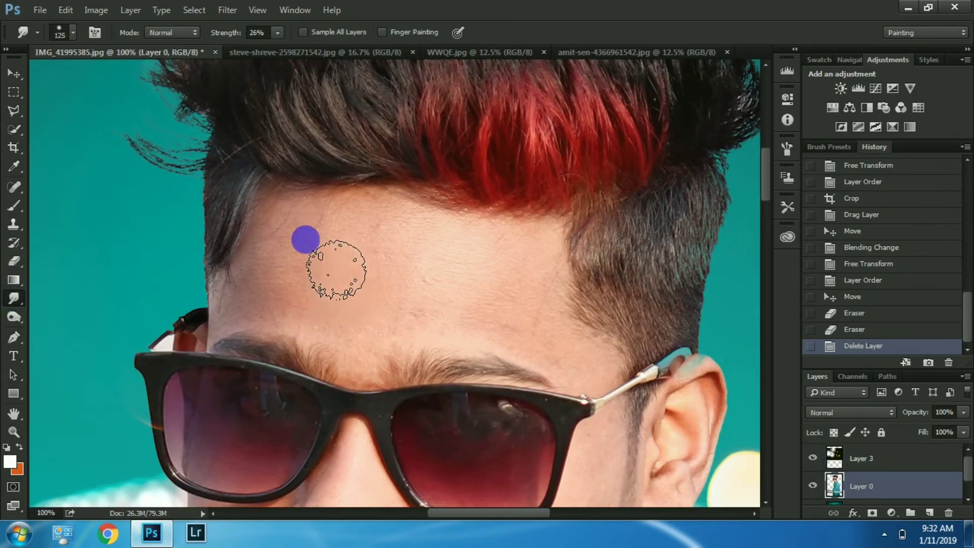
pyautogui.moveTo(252, 303); pyautogui.dragTo(269, 315)
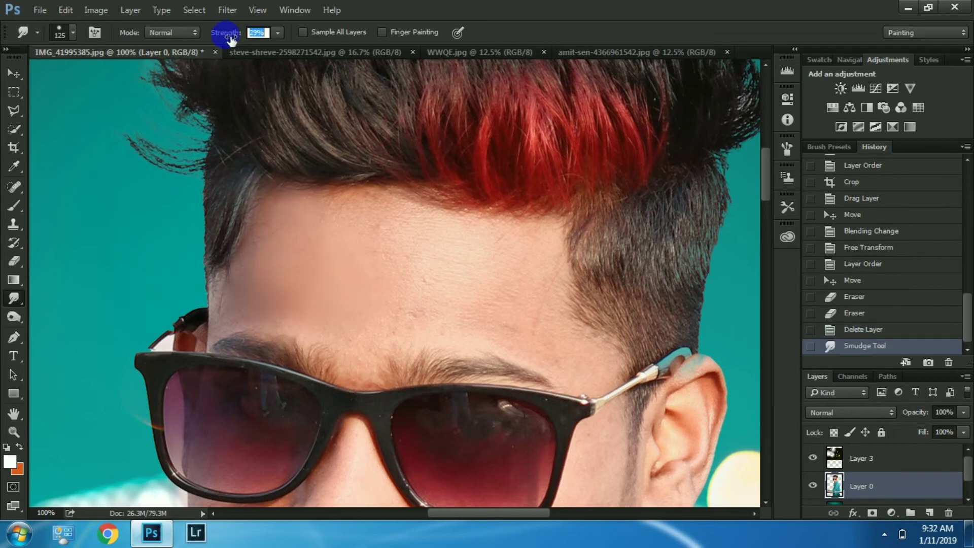
# Step: Raise the Smudge strength to 29% and smooth the rest of the forehead and the temple, using brush sizes from 150 down to 90
pyautogui.press(']')
pyautogui.moveTo(381, 251)
pyautogui.mouseDown()
pyautogui.moveTo(485, 325)
pyautogui.moveTo(386, 355)
pyautogui.mouseUp()
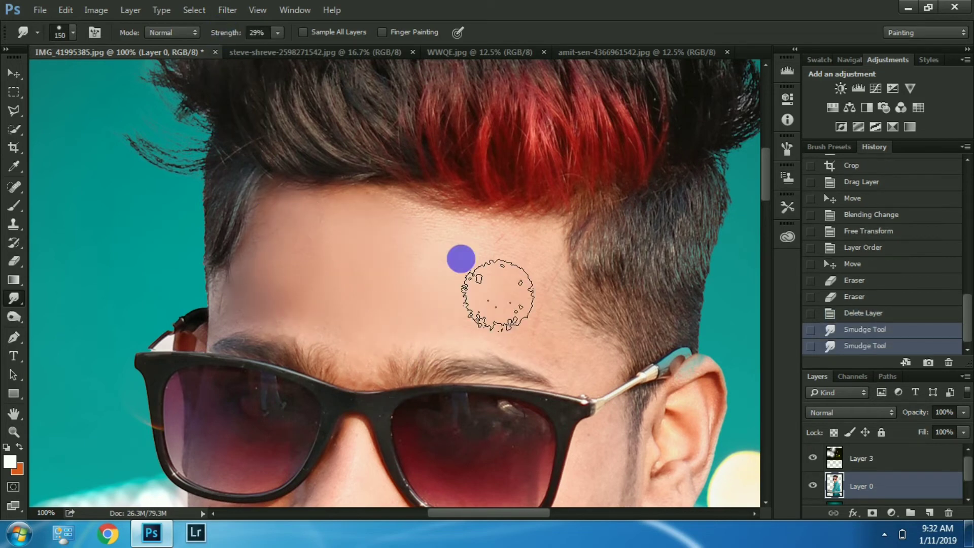
pyautogui.moveTo(460, 259)
pyautogui.mouseDown()
pyautogui.moveTo(533, 335)
pyautogui.moveTo(276, 287)
pyautogui.mouseUp()
pyautogui.hotkey('ctrl', '-')
pyautogui.moveTo(355, 309); pyautogui.dragTo(108, 241)
pyautogui.press('[')
pyautogui.press('[')
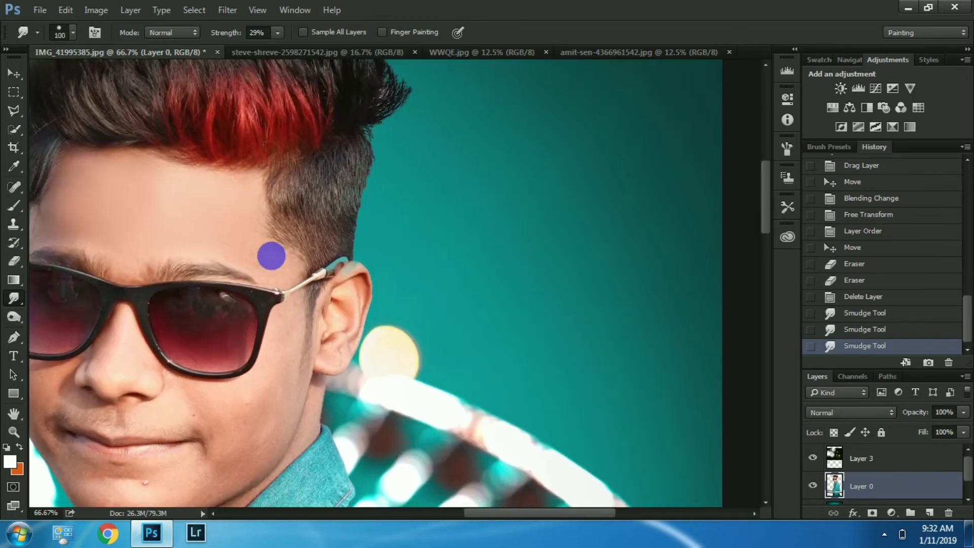
pyautogui.moveTo(284, 278)
pyautogui.mouseDown()
pyautogui.moveTo(144, 266)
pyautogui.moveTo(146, 241)
pyautogui.mouseUp()
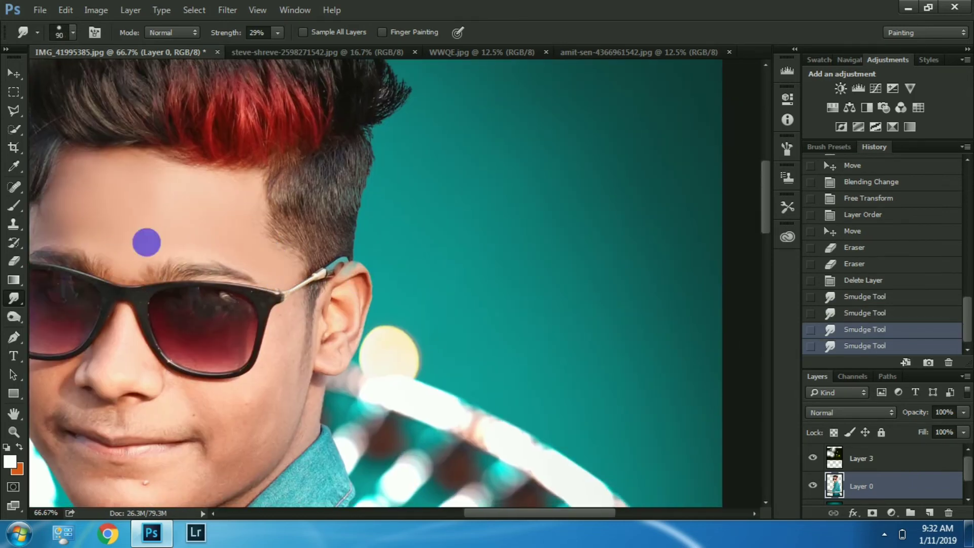
# Step: Smudge the cheek skin between the sunglasses, ear and jaw smooth, enlarging the brush to 125
pyautogui.hotkey('ctrl', '+')
pyautogui.moveTo(285, 336); pyautogui.dragTo(376, 195)
pyautogui.press(']')
pyautogui.moveTo(350, 225)
pyautogui.mouseDown()
pyautogui.moveTo(350, 333)
pyautogui.moveTo(320, 397)
pyautogui.mouseUp()
pyautogui.press(']')
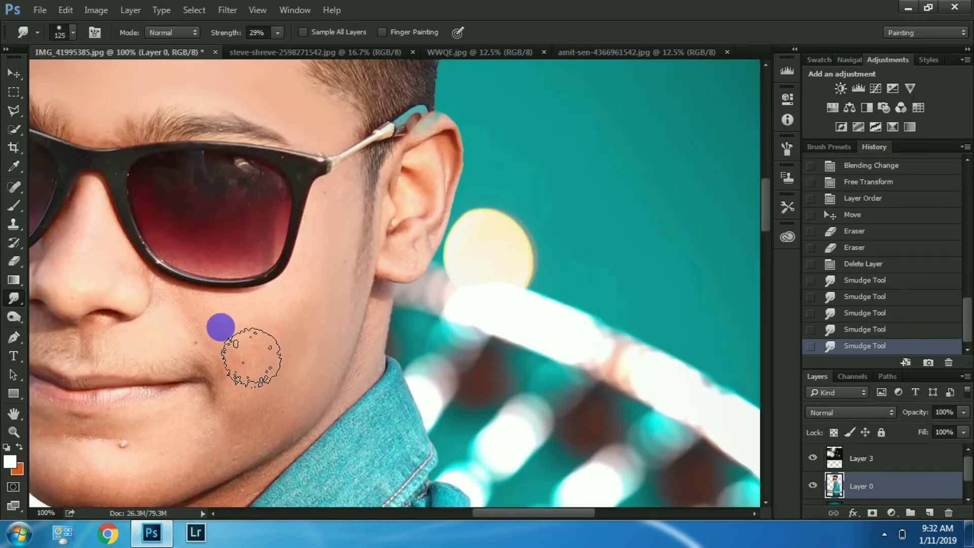
pyautogui.moveTo(252, 358)
pyautogui.mouseDown()
pyautogui.moveTo(176, 368)
pyautogui.moveTo(276, 454)
pyautogui.moveTo(474, 313)
pyautogui.mouseUp()
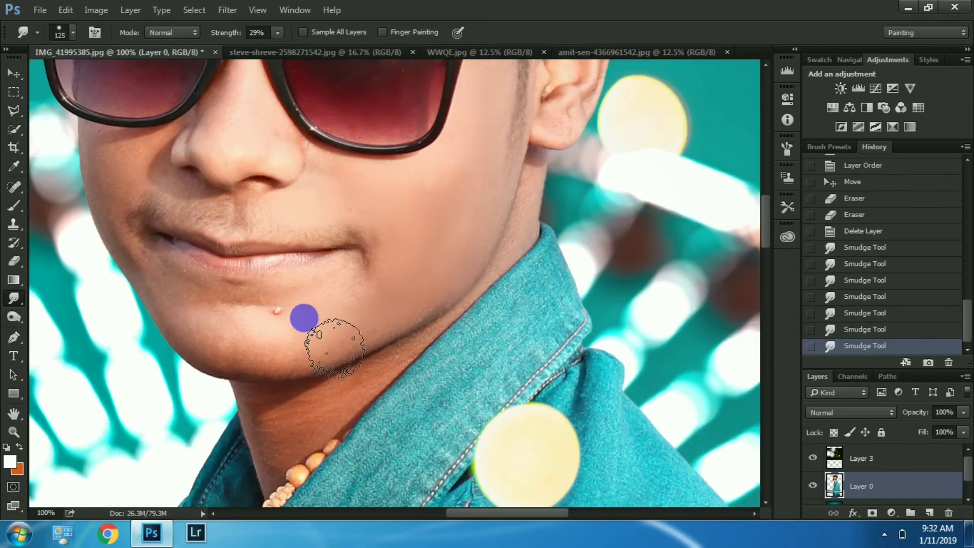
# Step: Smudge the skin on the chin and lower jaw smooth, and reduce the brush size to 80
pyautogui.moveTo(292, 353); pyautogui.dragTo(204, 346)
pyautogui.moveTo(152, 269); pyautogui.dragTo(350, 338)
pyautogui.press('[')
pyautogui.press('[')
pyautogui.press('[')
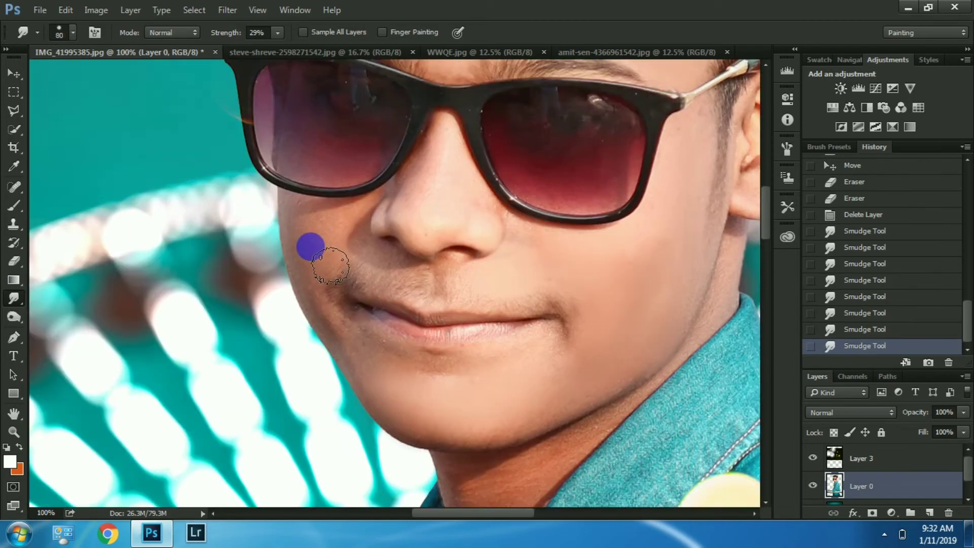
# Step: Smooth the shaded cheek, the skin around the nose and the neck beside the collar with the Smudge tool, reducing the brush to 60
pyautogui.moveTo(330, 266)
pyautogui.mouseDown()
pyautogui.moveTo(370, 234)
pyautogui.moveTo(326, 228)
pyautogui.moveTo(359, 337)
pyautogui.moveTo(387, 278)
pyautogui.moveTo(514, 369)
pyautogui.moveTo(348, 239)
pyautogui.moveTo(413, 233)
pyautogui.moveTo(478, 183)
pyautogui.moveTo(415, 281)
pyautogui.moveTo(471, 186)
pyautogui.mouseUp()
pyautogui.press(']')
pyautogui.press(']')
pyautogui.press('[')
pyautogui.press('[')
pyautogui.press('[')
pyautogui.press('[')
pyautogui.moveTo(449, 228); pyautogui.dragTo(484, 145)
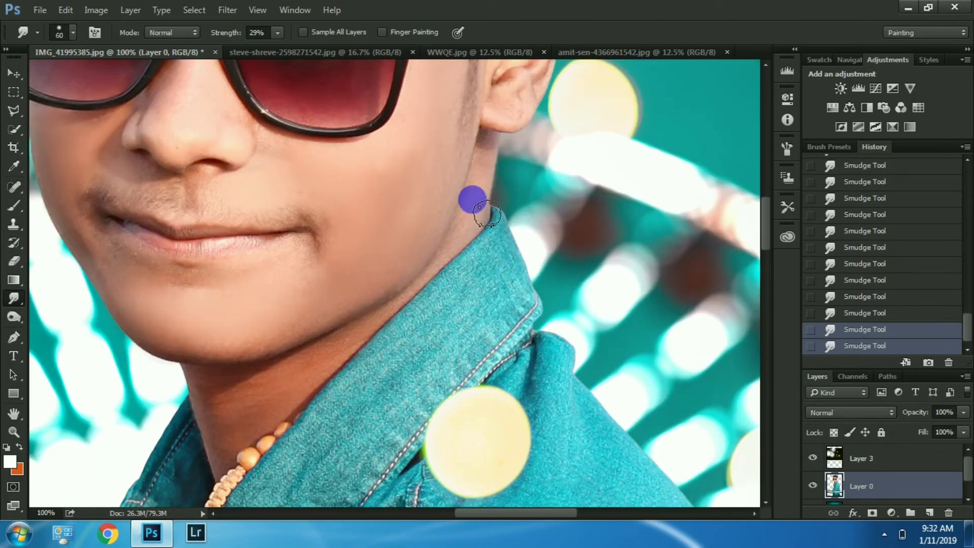
# Step: Merge all visible layers into a single layer
pyautogui.scroll(-6, 420, 304)
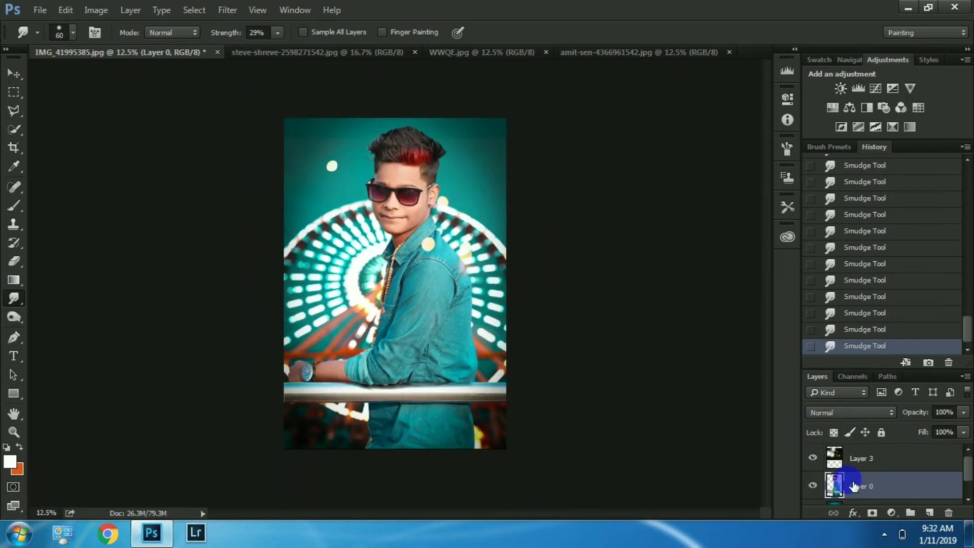
pyautogui.rightClick(846, 480)
pyautogui.click(838, 450)
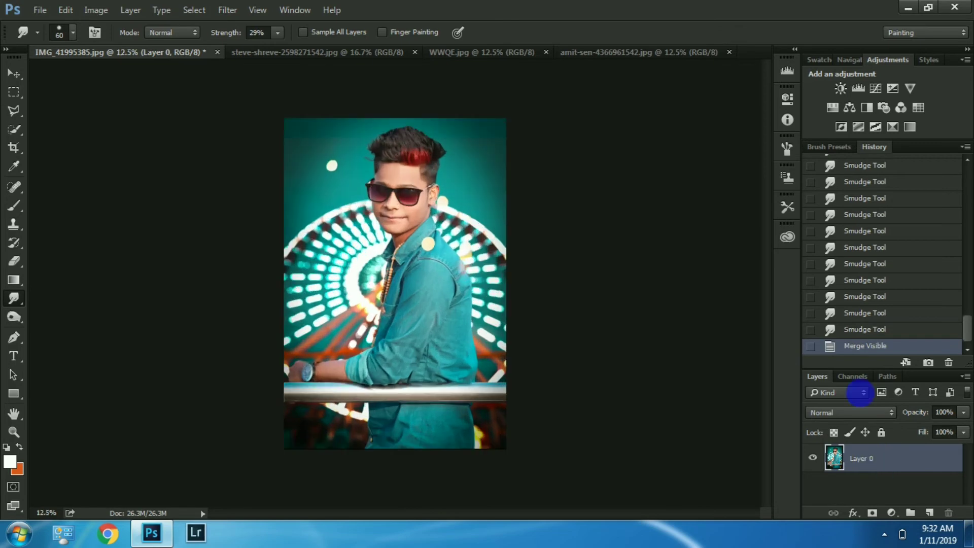
# Step: Add a new layer and paint one soft cyan glow over the back edge of the man's shirt with a 900-size brush
pyautogui.hotkey('ctrl', '+')
pyautogui.click(929, 513)
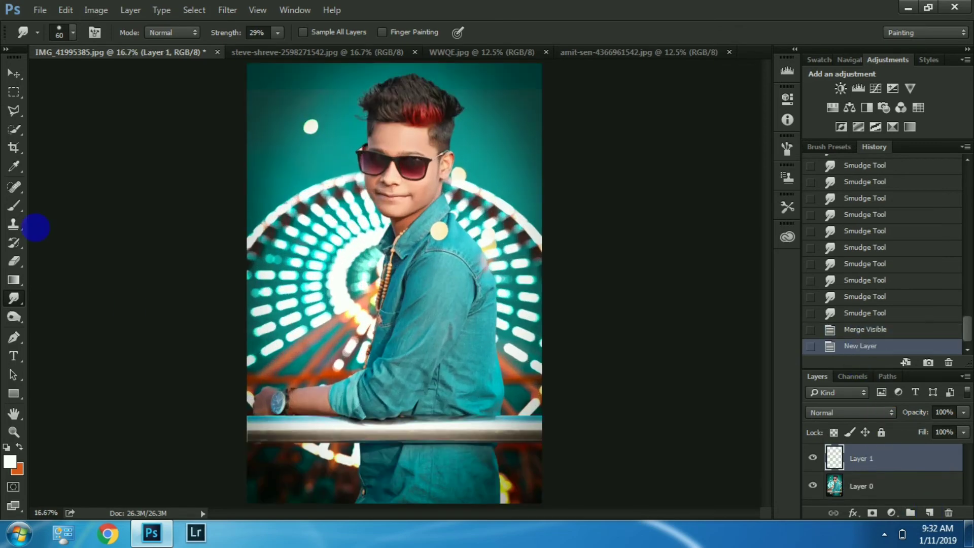
pyautogui.click(28, 210)
pyautogui.click(76, 203)
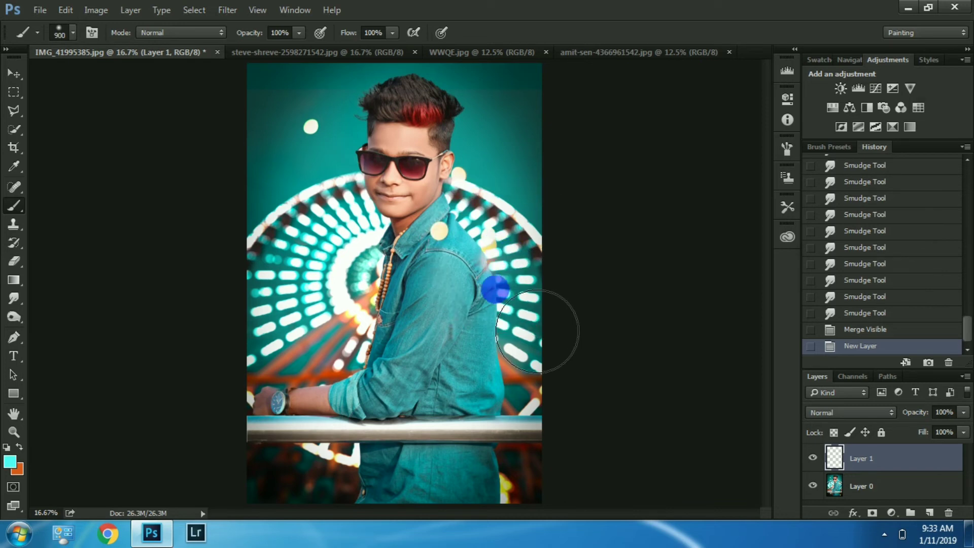
pyautogui.click(494, 315)
# Step: Free-transform the cyan glow, stretching it vertically along the man's back and narrowing it slightly
pyautogui.hotkey('ctrl', 't')
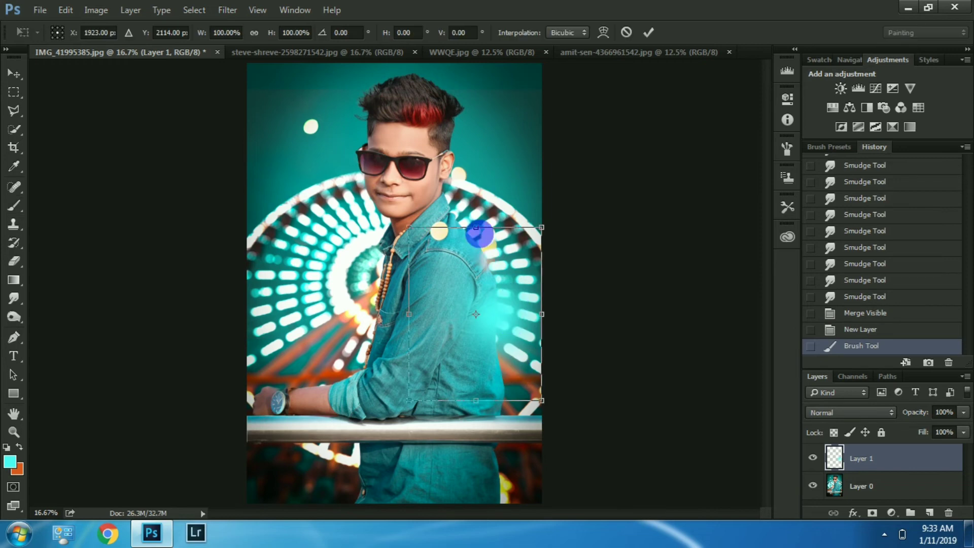
pyautogui.moveTo(517, 338); pyautogui.dragTo(518, 307)
pyautogui.moveTo(476, 405); pyautogui.dragTo(487, 525)
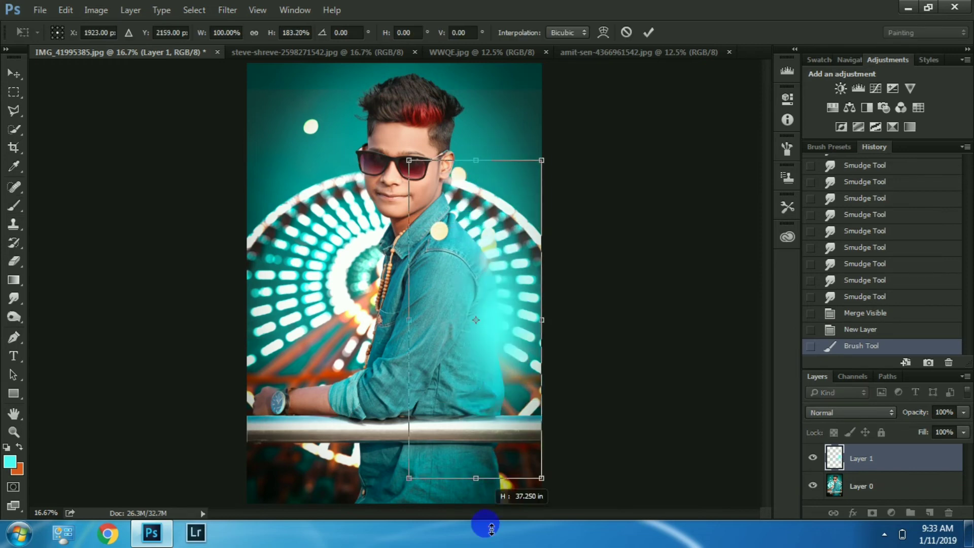
pyautogui.moveTo(409, 343); pyautogui.dragTo(420, 339)
pyautogui.moveTo(490, 287); pyautogui.dragTo(494, 275)
pyautogui.press('Return')
# Step: Try Soft Light on the cyan glow layer, and settle on the Lighten blending mode
pyautogui.click(808, 410)
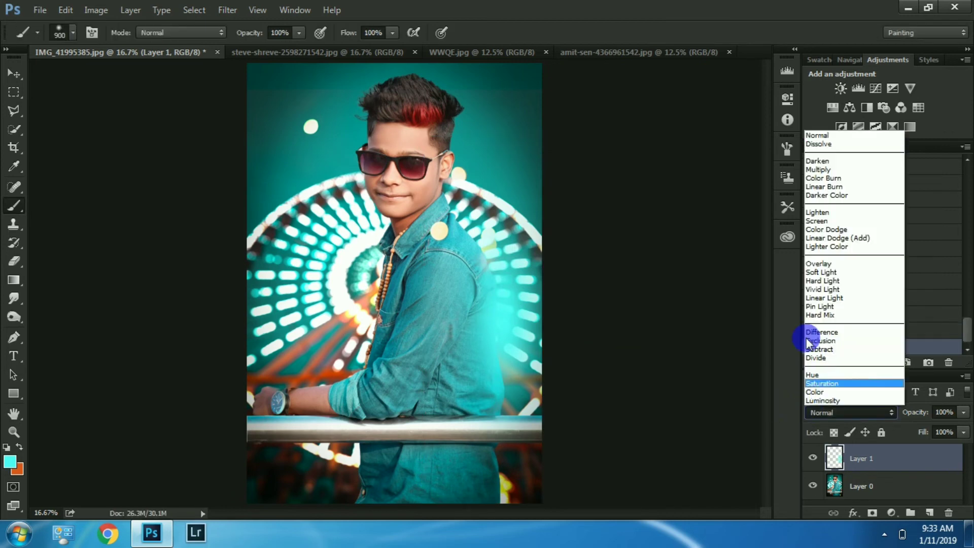
pyautogui.click(814, 272)
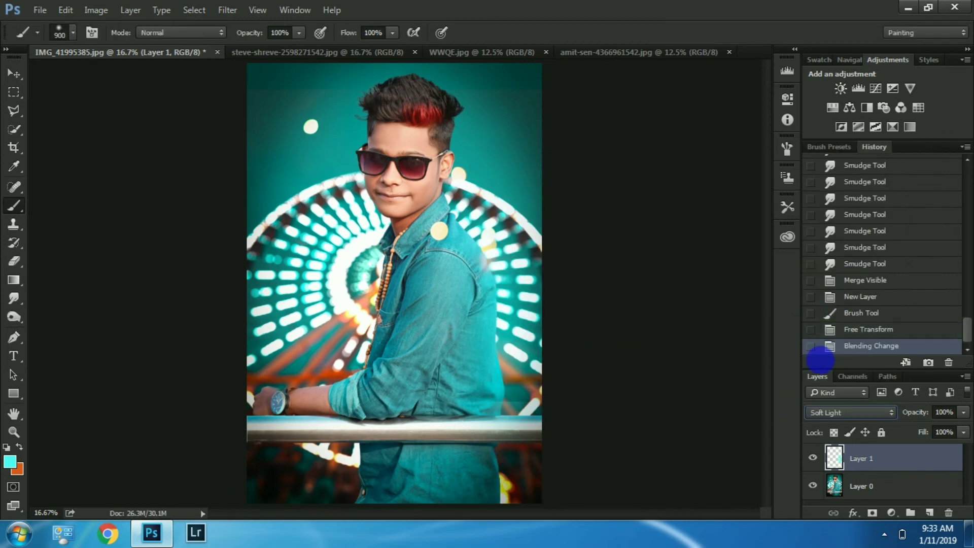
pyautogui.click(856, 411)
pyautogui.click(823, 217)
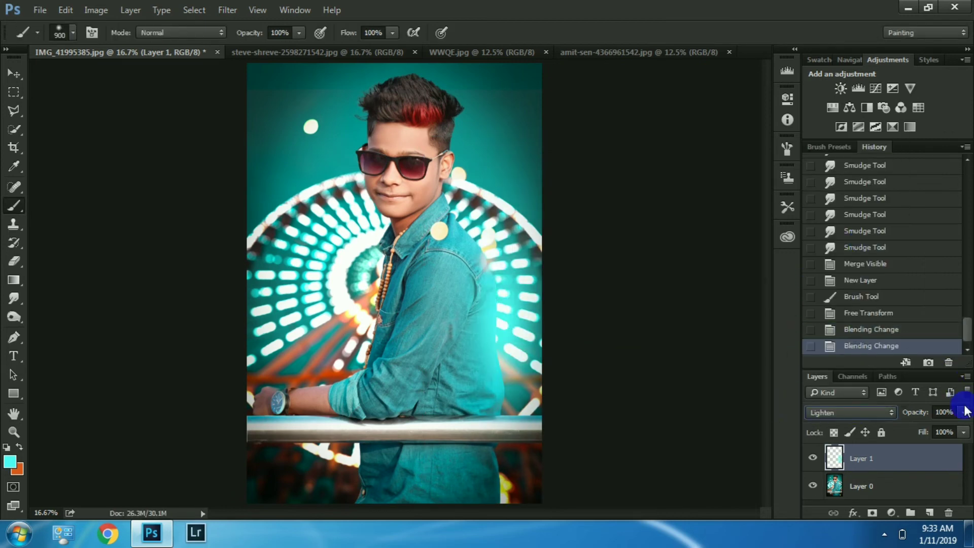
# Step: Reduce the glow layer to 70% opacity and 59% fill, and merge it down into Layer 0
pyautogui.moveTo(965, 411); pyautogui.dragTo(934, 449)
pyautogui.click(965, 433)
pyautogui.hotkey('ctrl', '-')
pyautogui.hotkey('ctrl', '+')
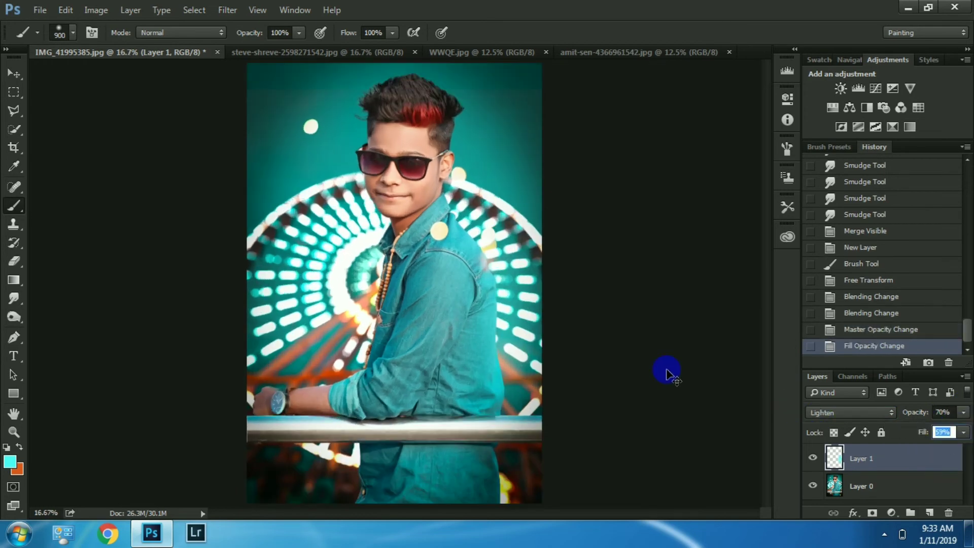
pyautogui.rightClick(886, 463)
pyautogui.click(844, 413)
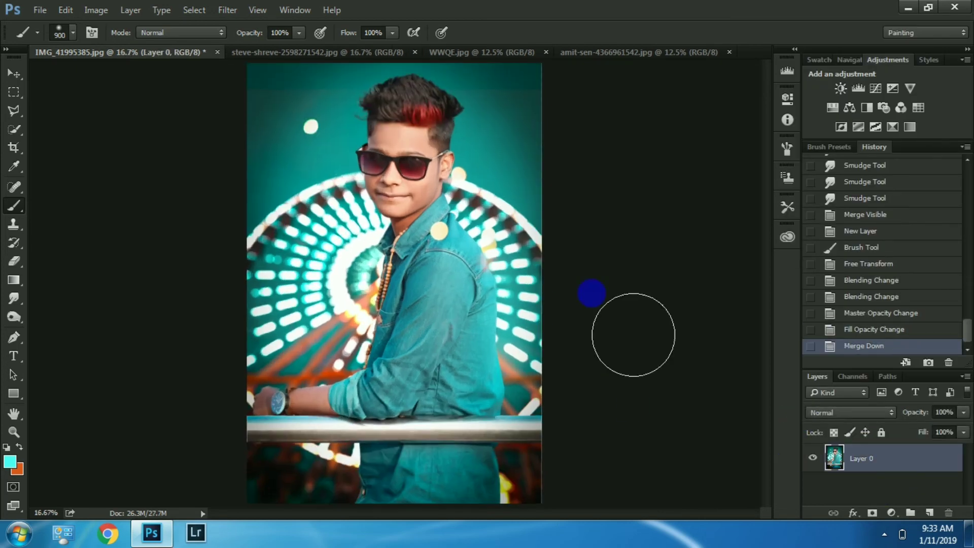
# Step: Open maxresdefault.jpg, the black image with floating particles, and move it into the portrait composition as a new layer
pyautogui.hotkey('ctrl', '-')
pyautogui.click(41, 10)
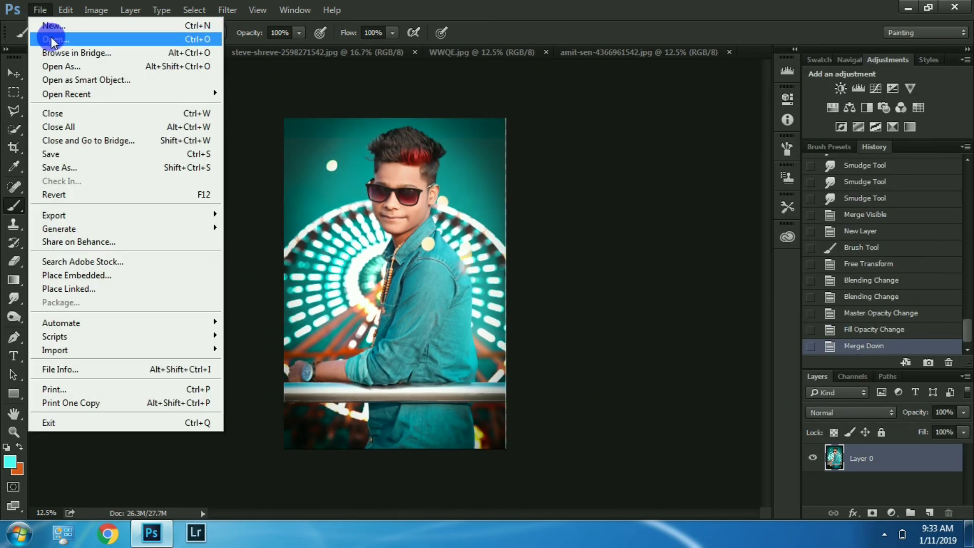
pyautogui.click(44, 36)
pyautogui.doubleClick(239, 132)
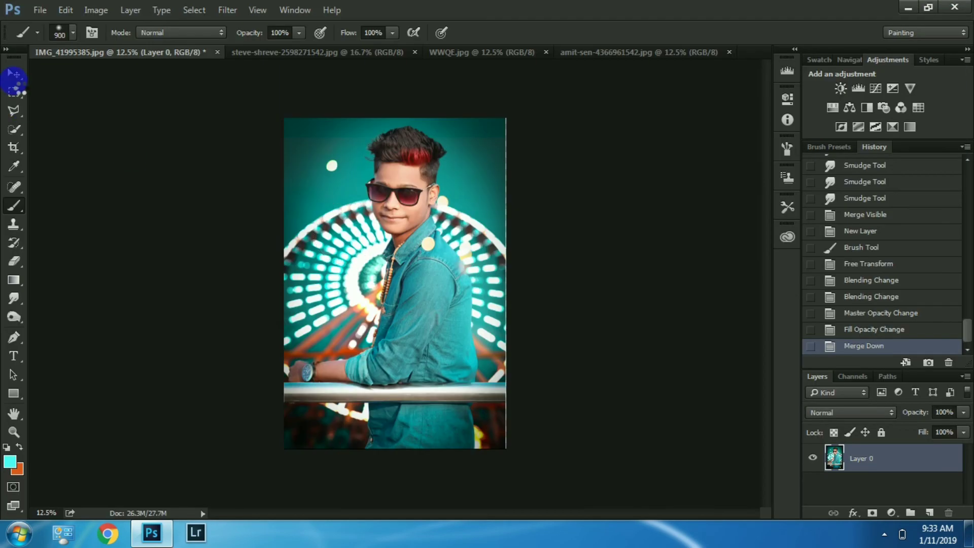
pyautogui.click(14, 75)
pyautogui.moveTo(218, 189); pyautogui.dragTo(154, 95)
pyautogui.moveTo(119, 52); pyautogui.dragTo(378, 284)
# Step: Rotate the particle layer about 90°, scale it to about 295%, and position it to cover the whole portrait
pyautogui.hotkey('ctrl', 't')
pyautogui.moveTo(476, 372); pyautogui.dragTo(305, 380)
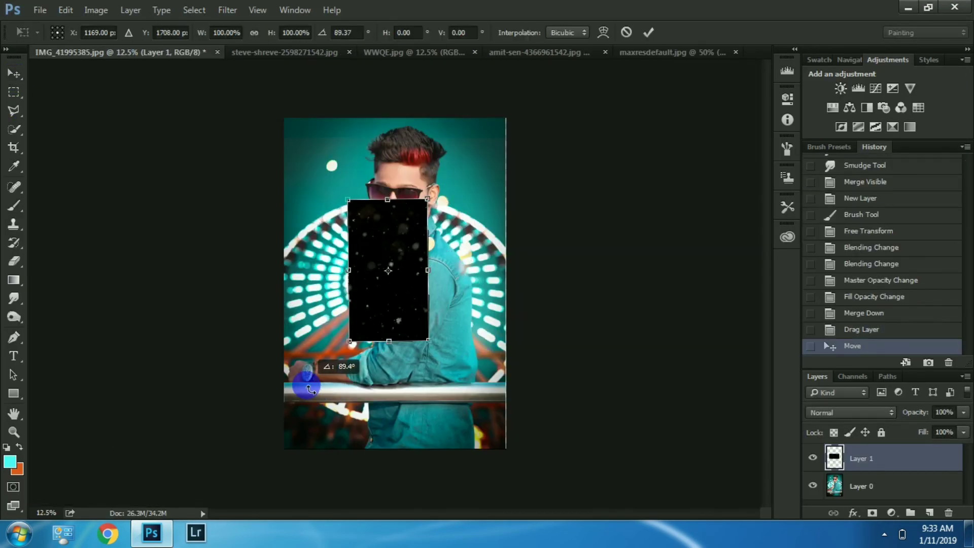
pyautogui.moveTo(383, 343); pyautogui.dragTo(571, 445)
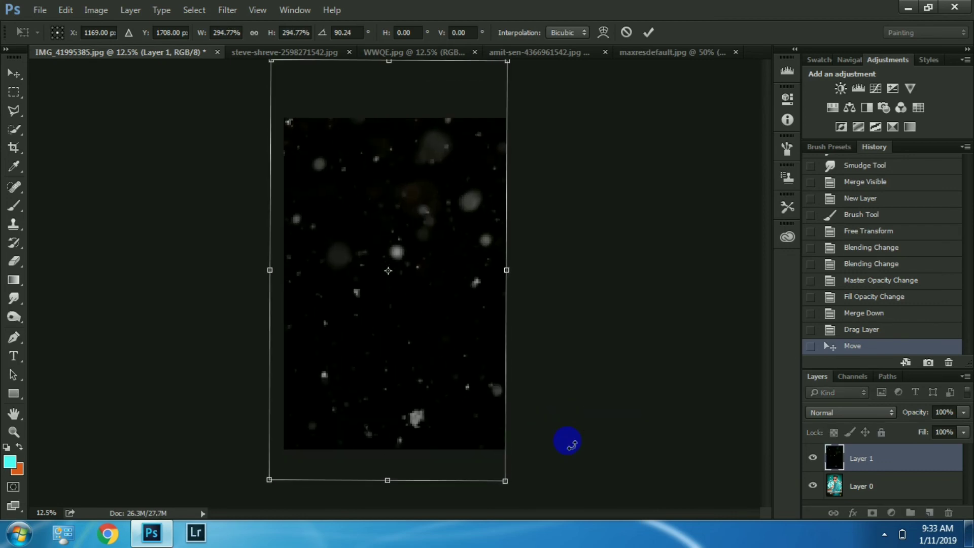
pyautogui.press('Return')
pyautogui.moveTo(450, 208)
pyautogui.mouseDown()
pyautogui.moveTo(455, 239)
pyautogui.moveTo(457, 203)
pyautogui.mouseUp()
# Step: Set the particle layer's blending mode to Lighten
pyautogui.click(825, 412)
pyautogui.click(824, 212)
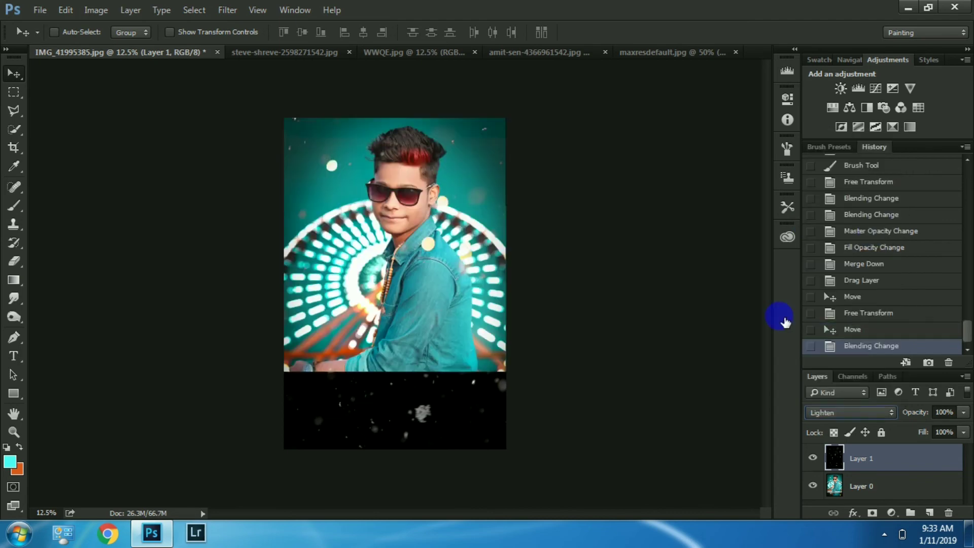
pyautogui.hotkey('ctrl', '-')
pyautogui.hotkey('ctrl', '+')
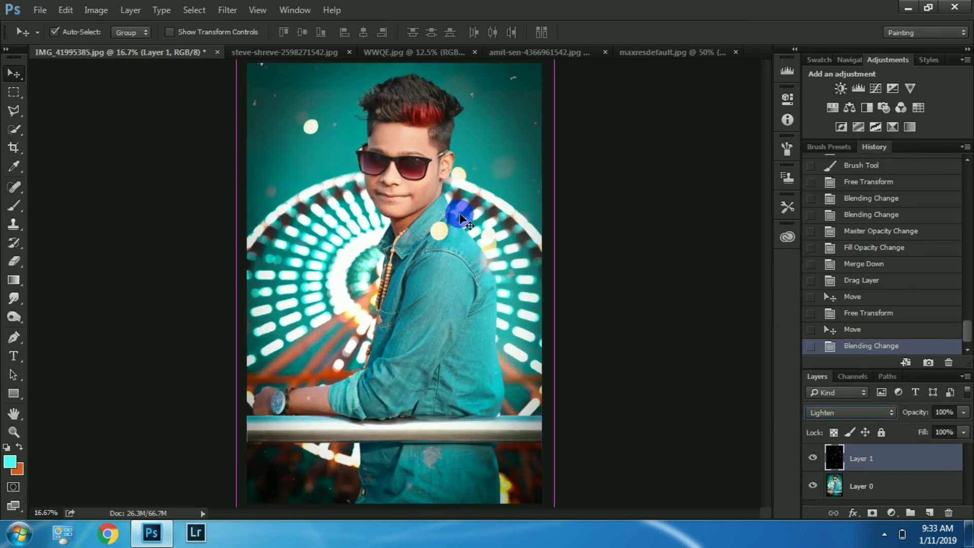
# Step: Crop the image slightly to trim the thin strip at its edge, and merge the visible layers
pyautogui.click(14, 147)
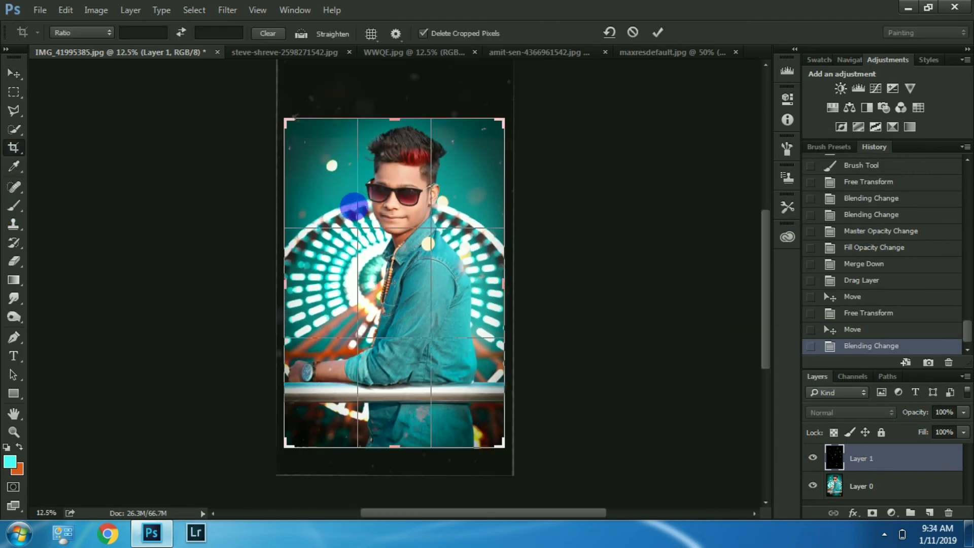
pyautogui.press('Return')
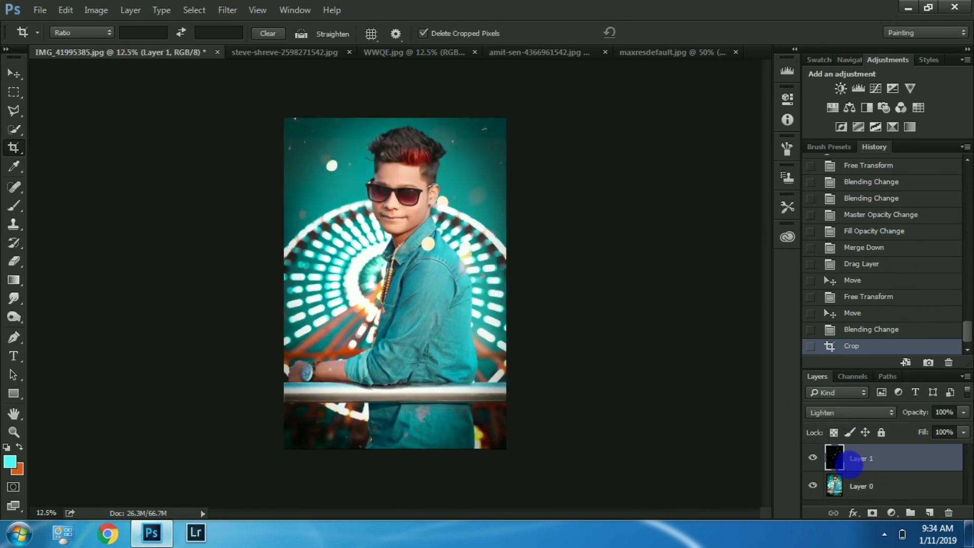
pyautogui.rightClick(844, 459)
pyautogui.click(792, 432)
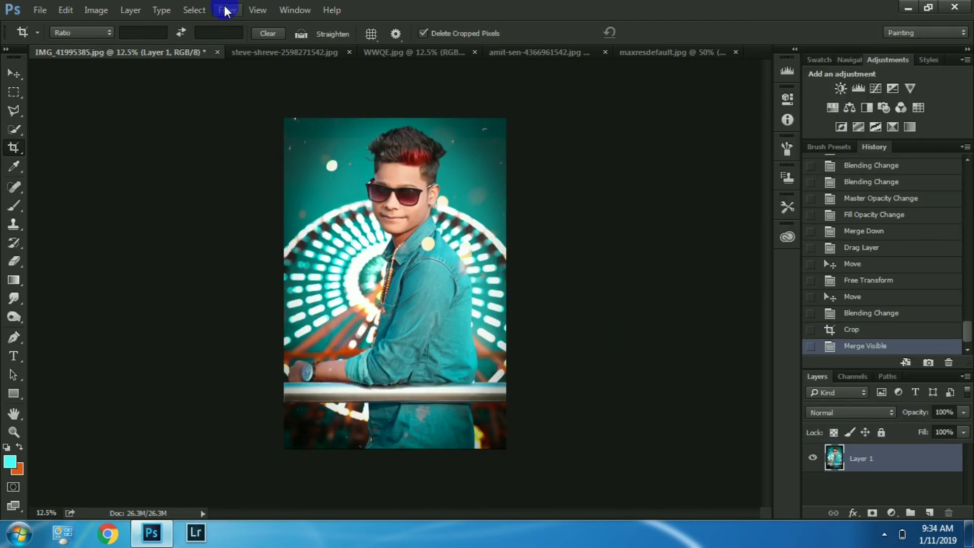
# Step: Start the Camera Raw filter and draw a darkening graduated filter with -2.65 exposure inward from the portrait's right edge
pyautogui.click(227, 10)
pyautogui.click(262, 92)
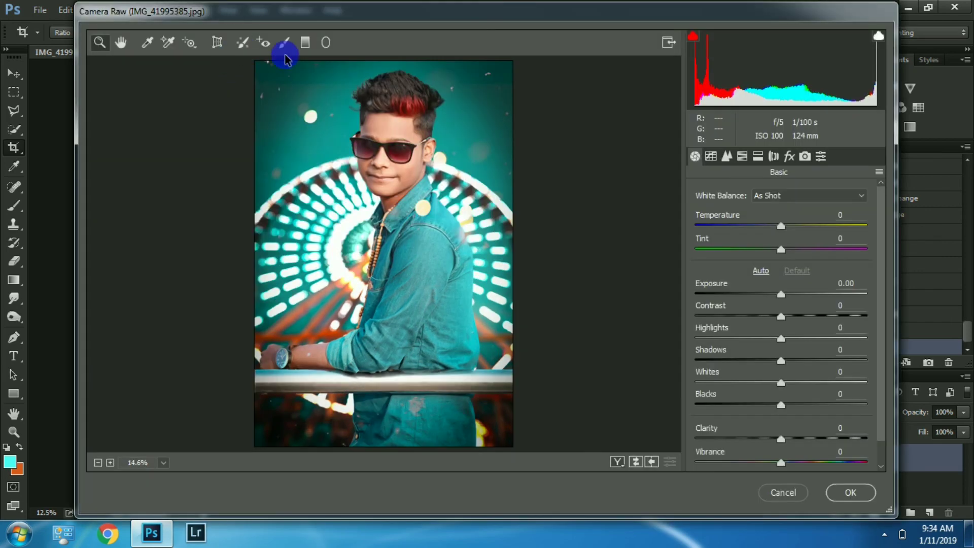
pyautogui.click(305, 42)
pyautogui.moveTo(530, 234); pyautogui.dragTo(416, 219)
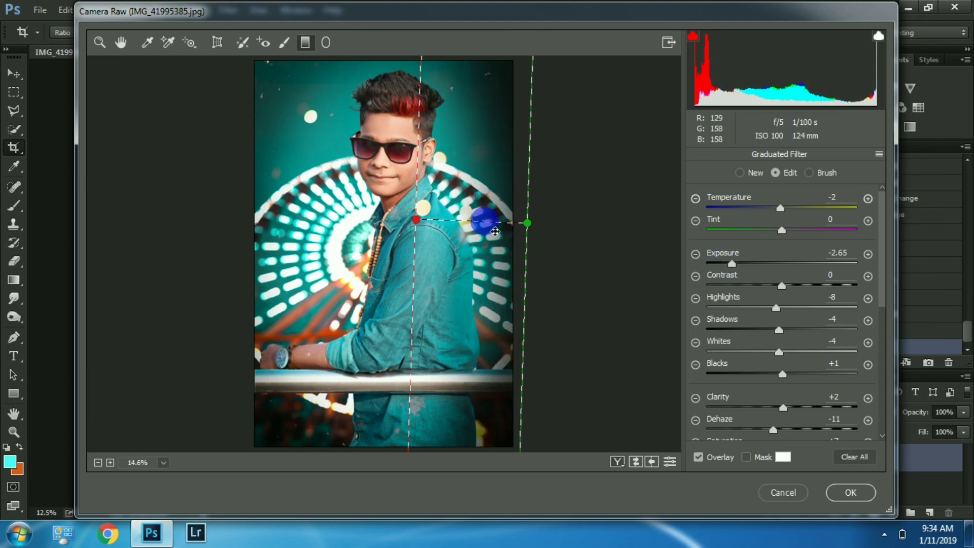
# Step: Shift the right graduated filter outward, add a matching one at the portrait's left edge, and apply the Camera Raw edits
pyautogui.moveTo(494, 232); pyautogui.dragTo(515, 234)
pyautogui.moveTo(245, 230); pyautogui.dragTo(296, 228)
pyautogui.click(490, 234)
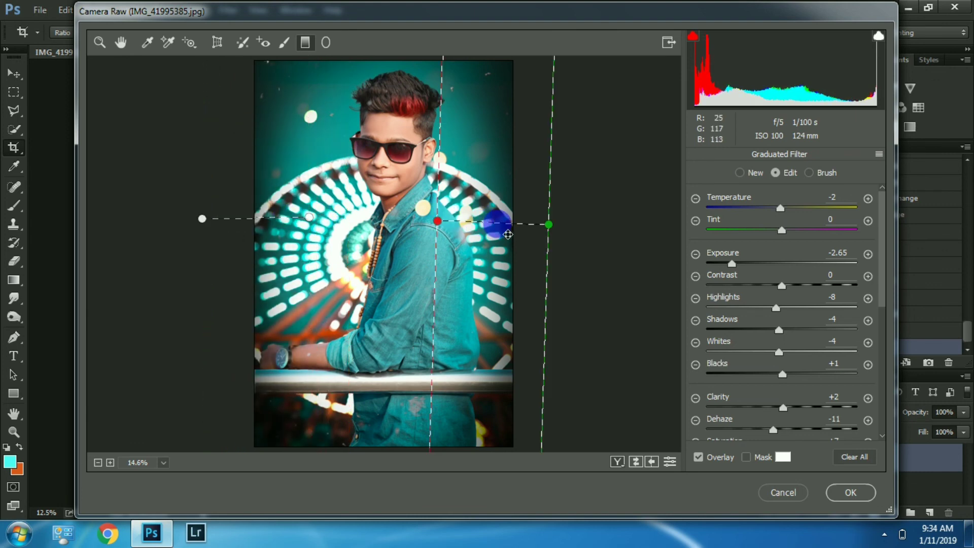
pyautogui.moveTo(508, 234); pyautogui.dragTo(567, 221)
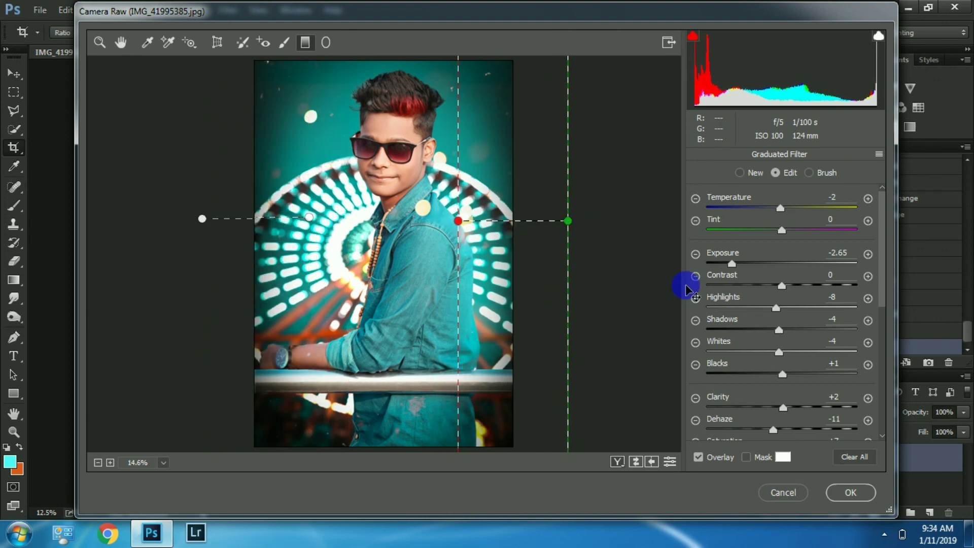
pyautogui.click(840, 491)
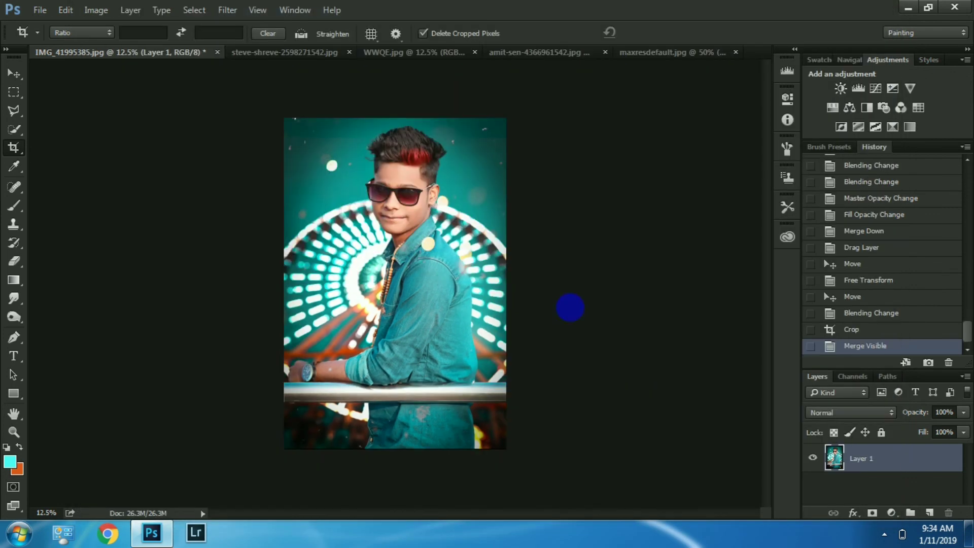